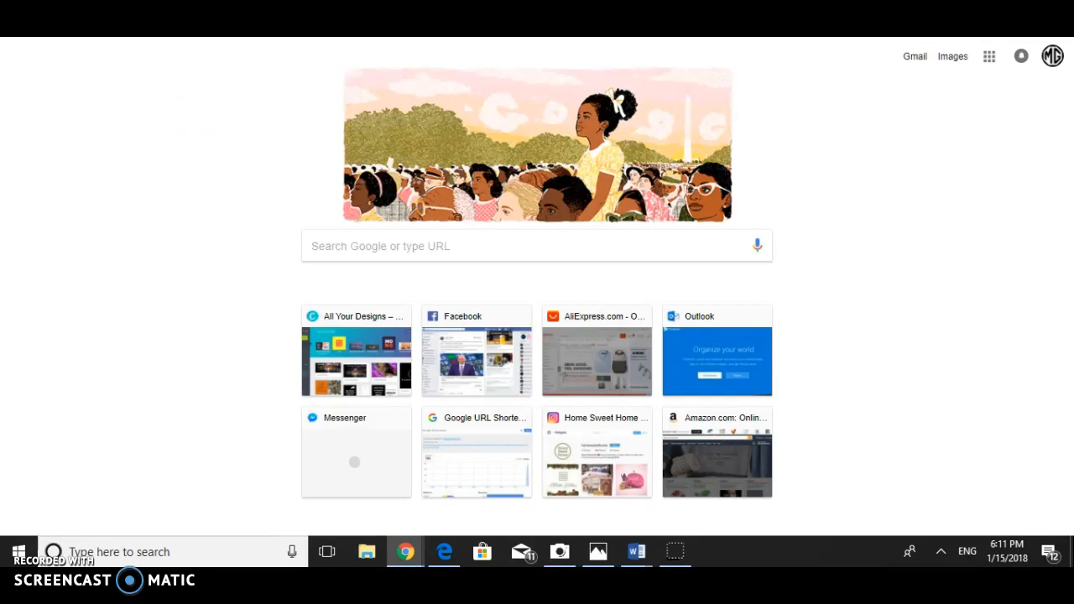
- Open the Canva website and view the account options briefly
{"action": "type", "text": "canva"}
{"action": "key", "text": "Return"}
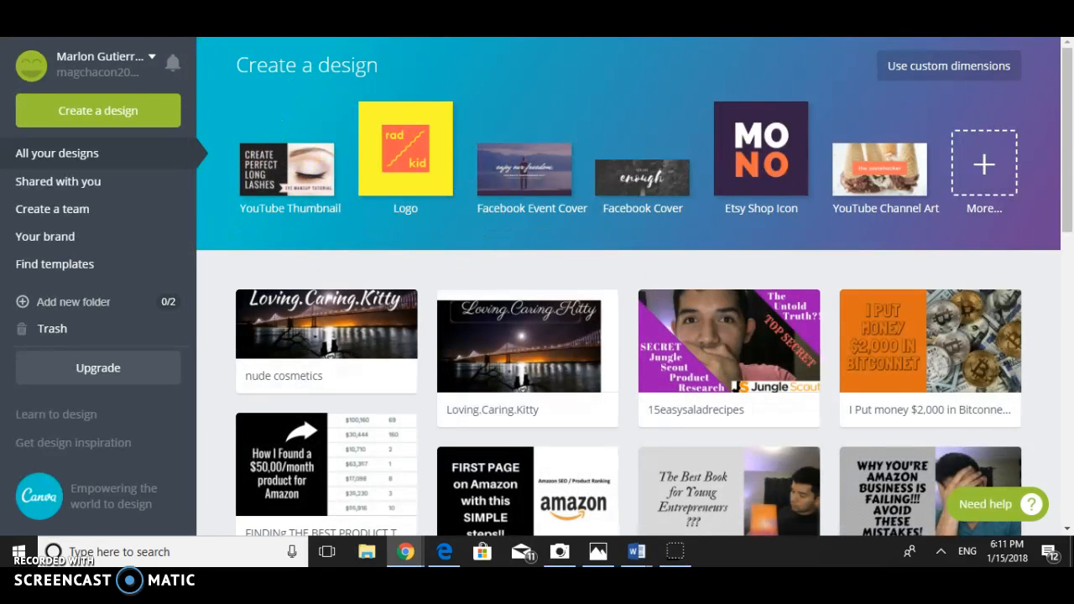
{"action": "left_click", "coordinate": [152, 54]}
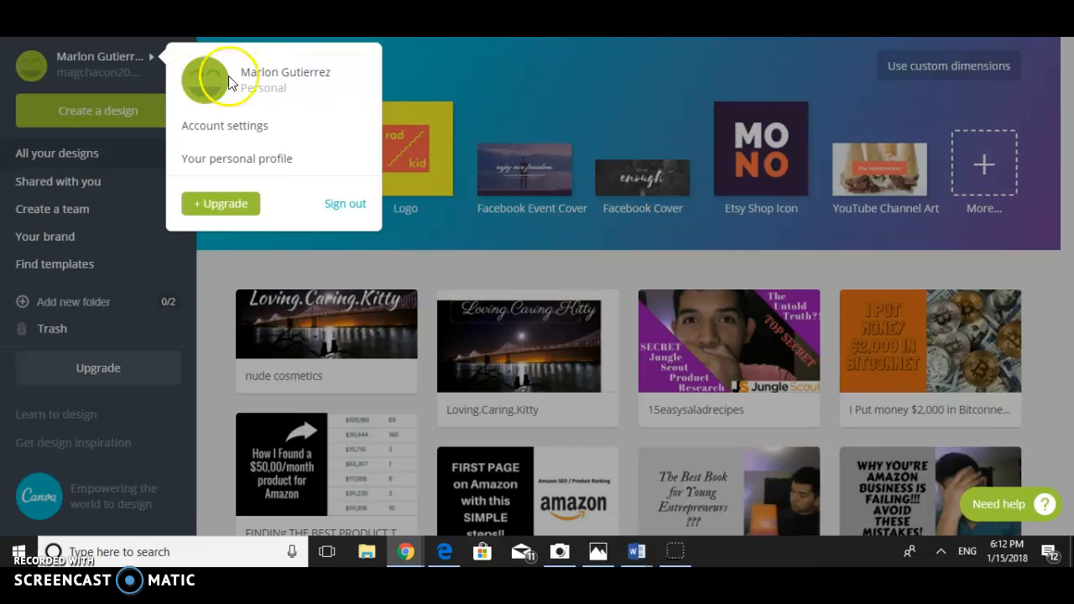
{"action": "left_click", "coordinate": [513, 105]}
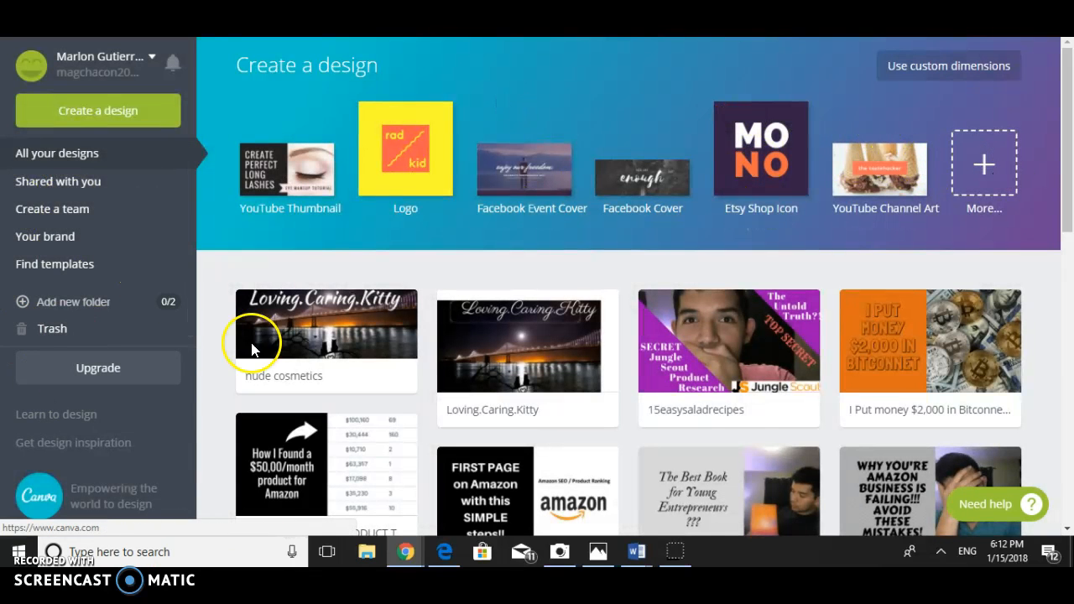
- Expand the full list of design types and examine its categories, from the recommended formats and social media posts through to ads
{"action": "left_click", "coordinate": [981, 164]}
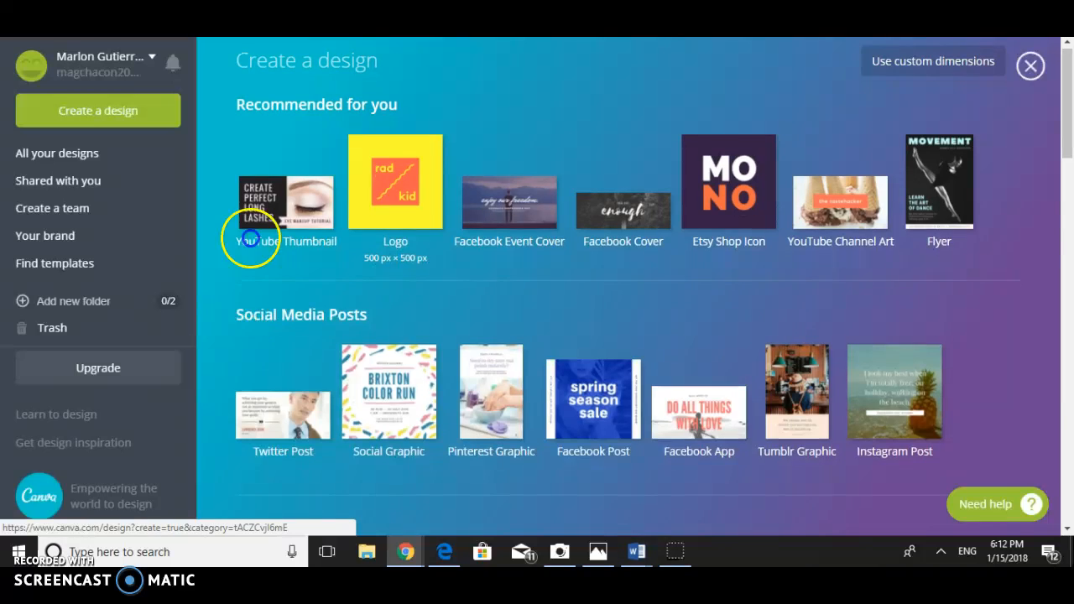
{"action": "scroll", "coordinate": [249, 240], "scroll_direction": "down", "scroll_amount": 1}
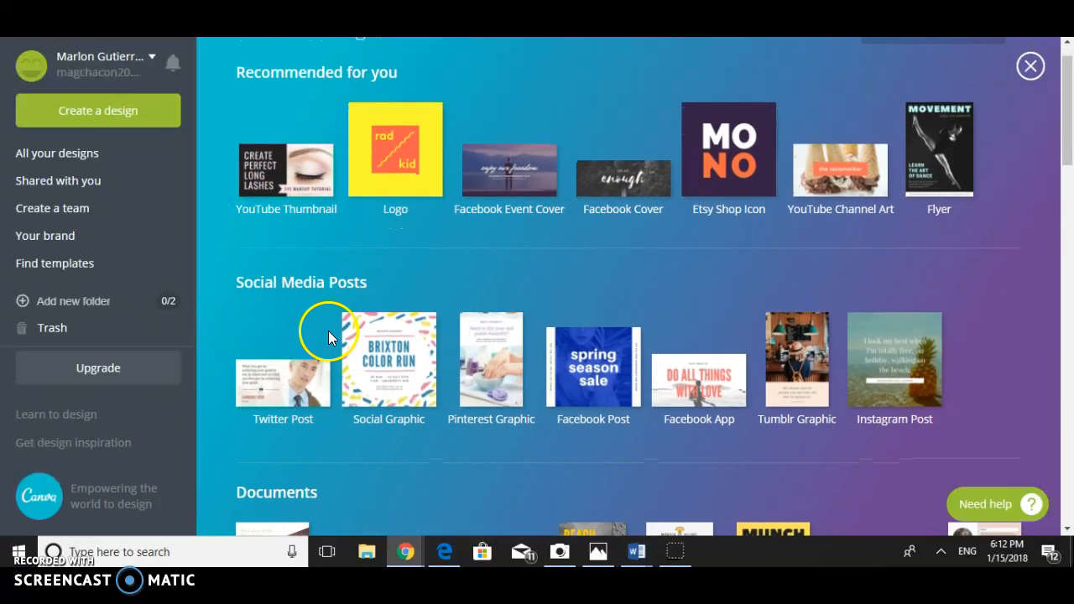
{"action": "scroll", "coordinate": [328, 336], "scroll_direction": "down", "scroll_amount": 3}
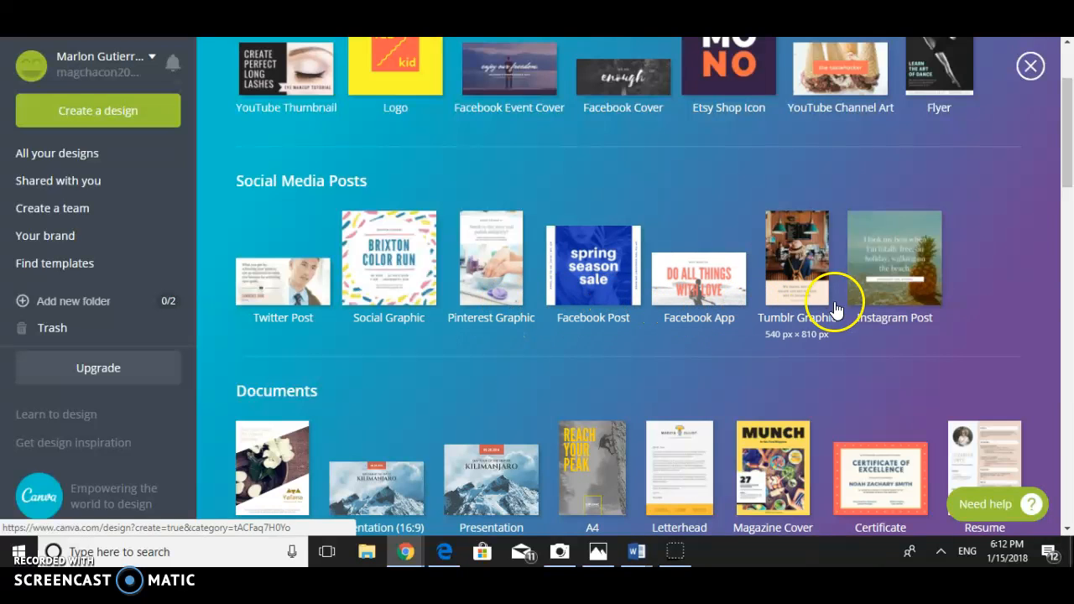
{"action": "scroll", "coordinate": [545, 298], "scroll_direction": "down", "scroll_amount": 3}
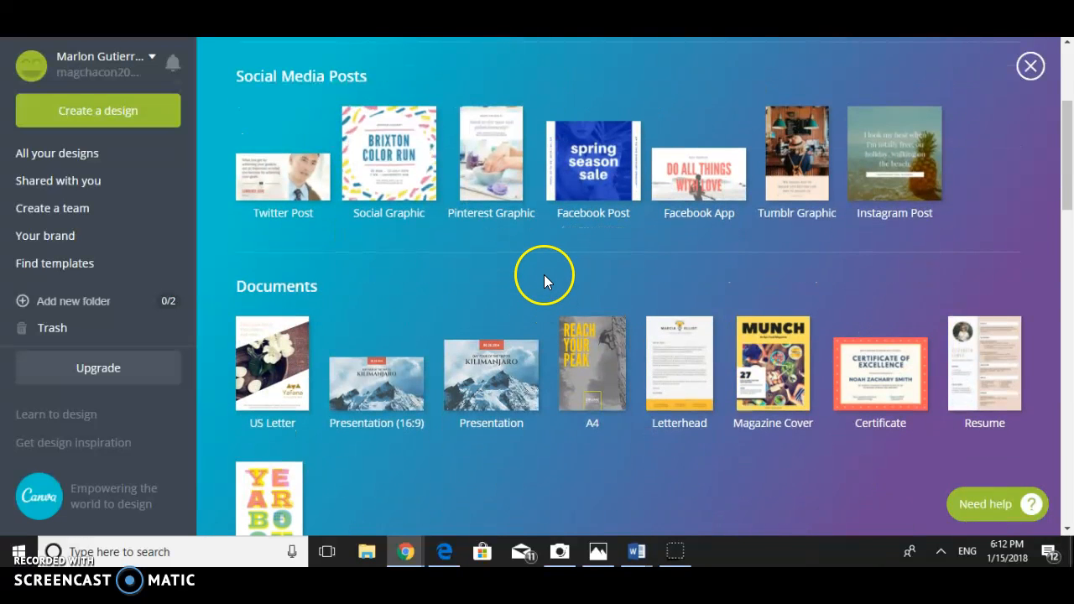
{"action": "scroll", "coordinate": [544, 275], "scroll_direction": "down", "scroll_amount": 2}
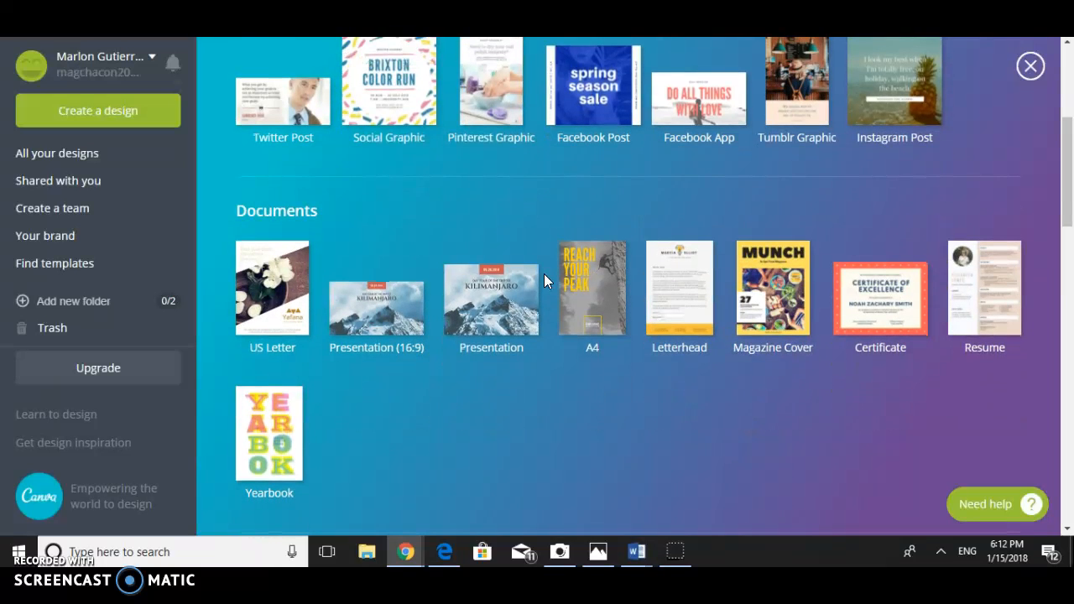
{"action": "scroll", "coordinate": [543, 280], "scroll_direction": "down", "scroll_amount": 4}
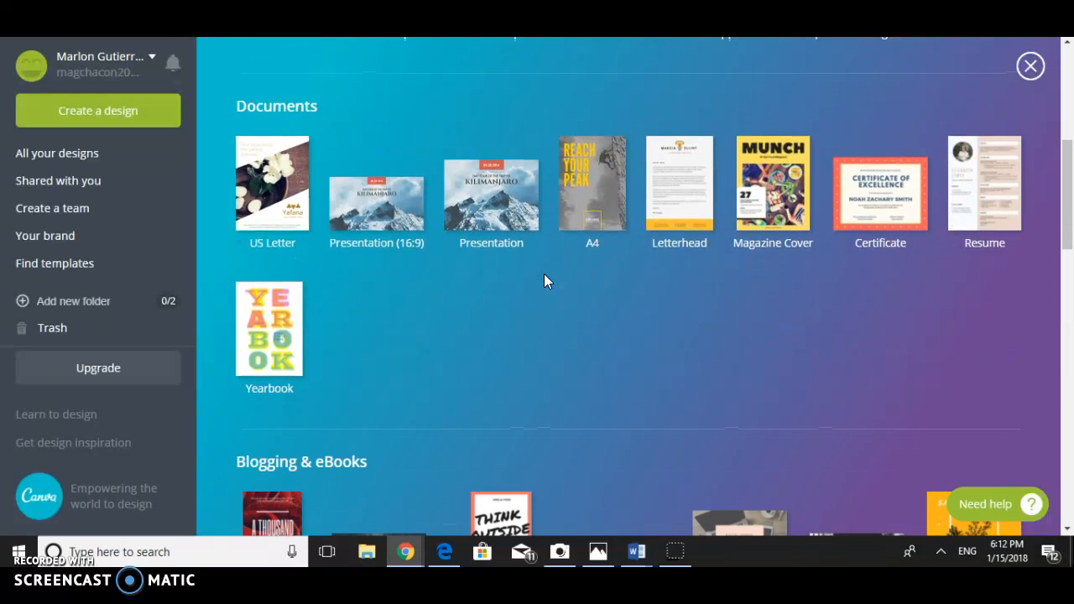
{"action": "scroll", "coordinate": [544, 280], "scroll_direction": "down", "scroll_amount": 5}
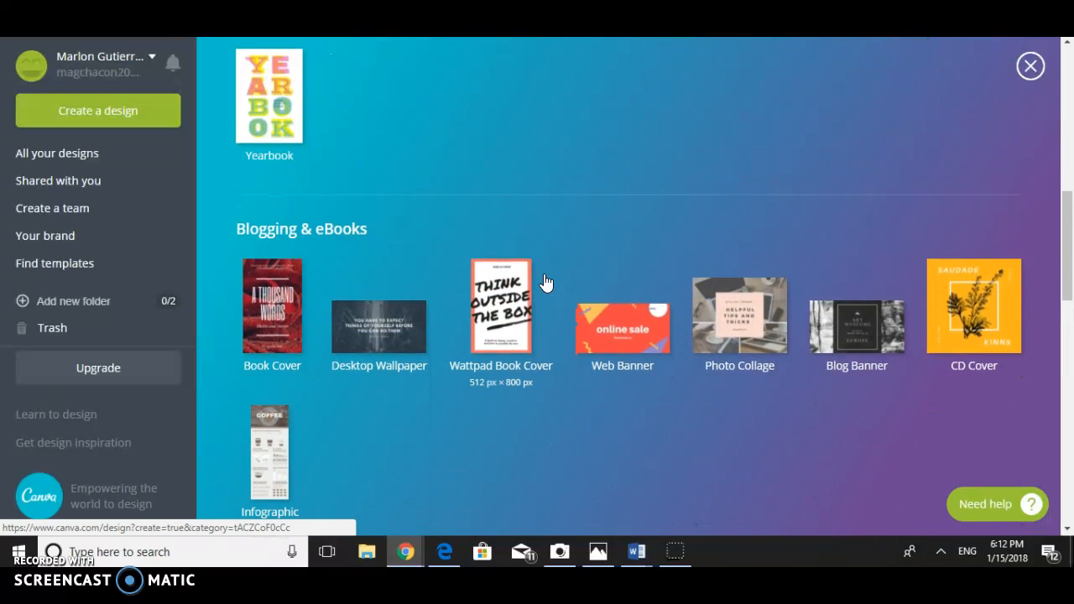
{"action": "scroll", "coordinate": [546, 280], "scroll_direction": "down", "scroll_amount": 7}
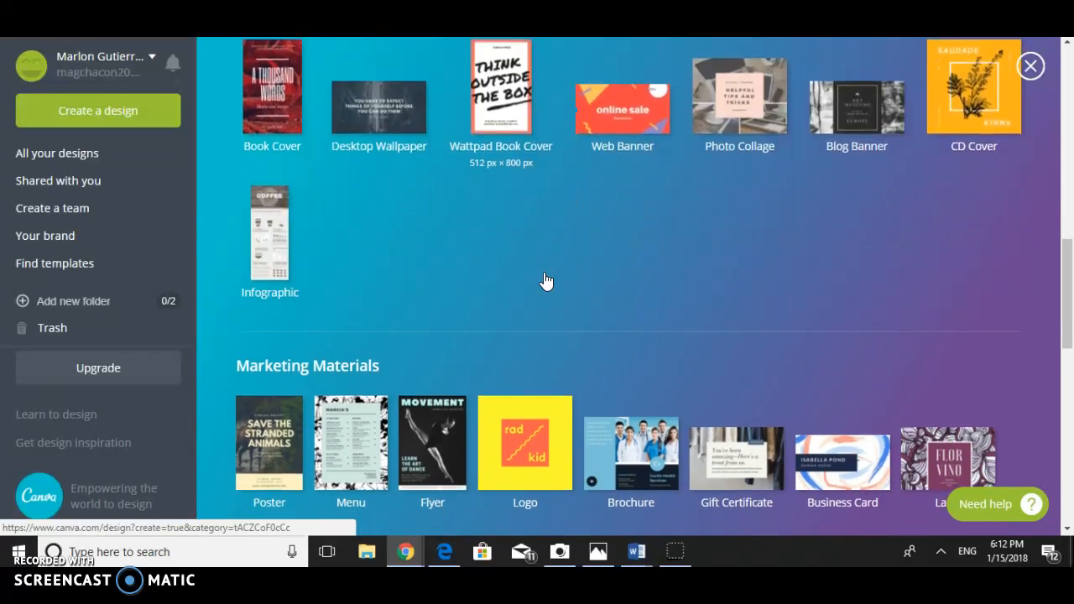
{"action": "scroll", "coordinate": [544, 278], "scroll_direction": "down", "scroll_amount": 5}
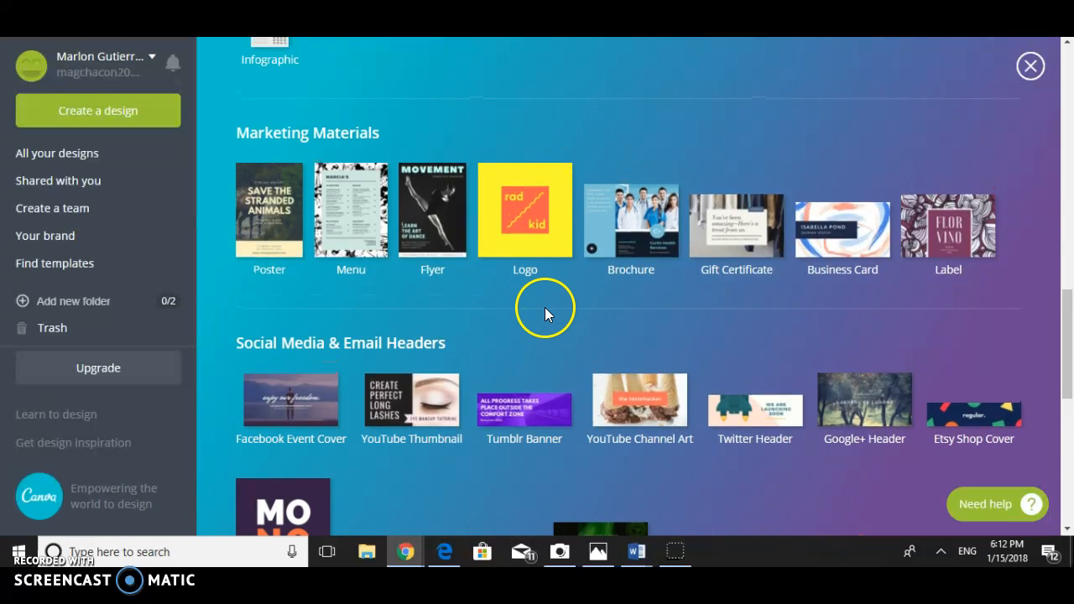
{"action": "scroll", "coordinate": [544, 307], "scroll_direction": "down", "scroll_amount": 5}
{"action": "scroll", "coordinate": [545, 307], "scroll_direction": "down", "scroll_amount": 1}
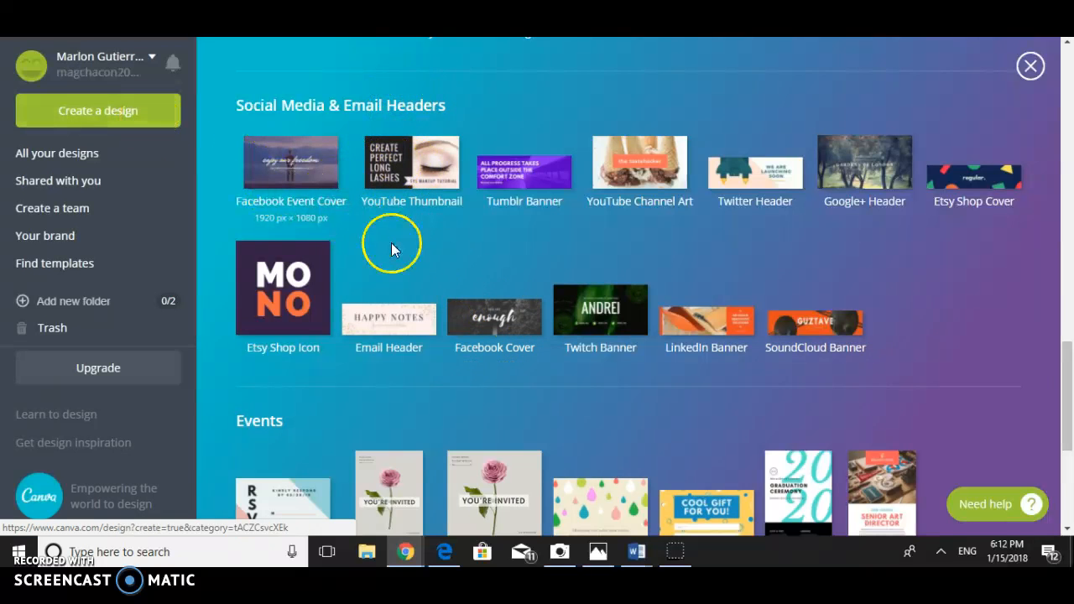
{"action": "scroll", "coordinate": [402, 264], "scroll_direction": "down", "scroll_amount": 1}
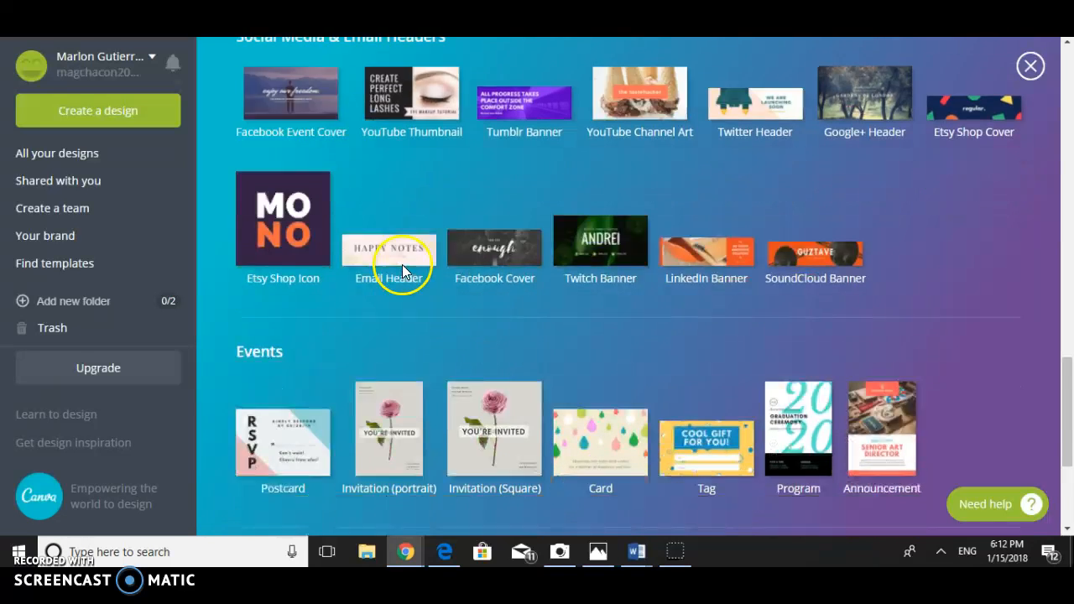
{"action": "scroll", "coordinate": [402, 265], "scroll_direction": "down", "scroll_amount": 2}
{"action": "scroll", "coordinate": [288, 340], "scroll_direction": "down", "scroll_amount": 1}
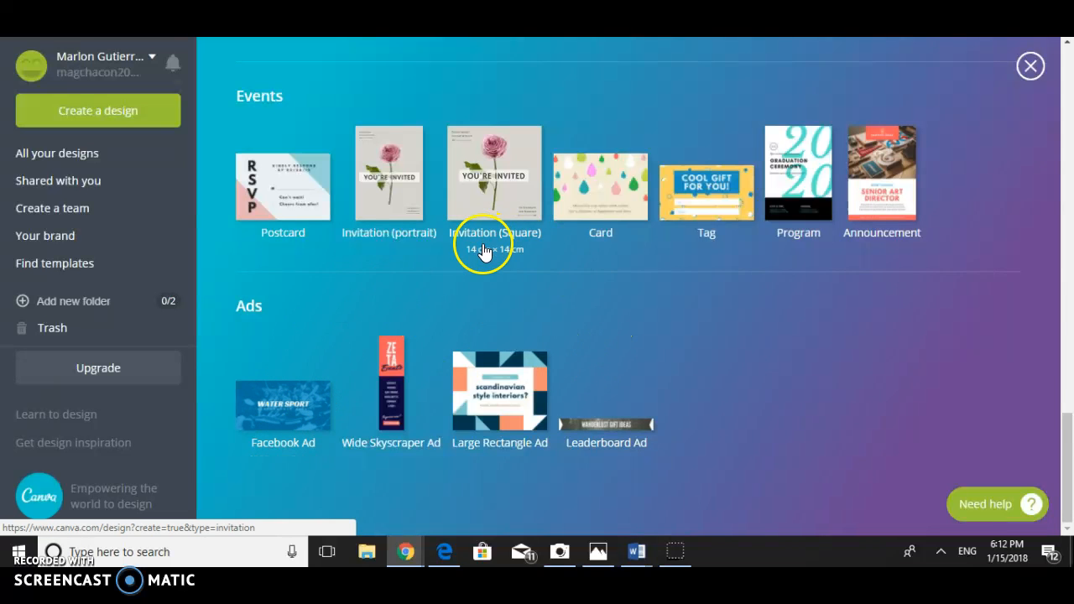
- Create a new YouTube Thumbnail design from the Social Media & Email Headers category
{"action": "scroll", "coordinate": [477, 247], "scroll_direction": "up", "scroll_amount": 4}
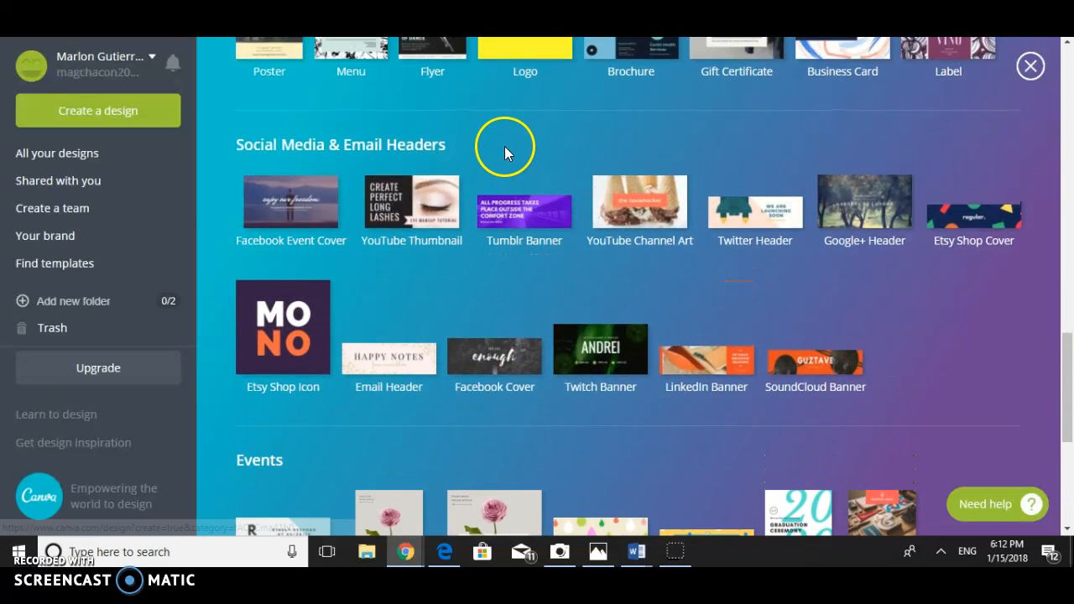
{"action": "scroll", "coordinate": [506, 151], "scroll_direction": "up", "scroll_amount": 2}
{"action": "scroll", "coordinate": [428, 336], "scroll_direction": "down", "scroll_amount": 1}
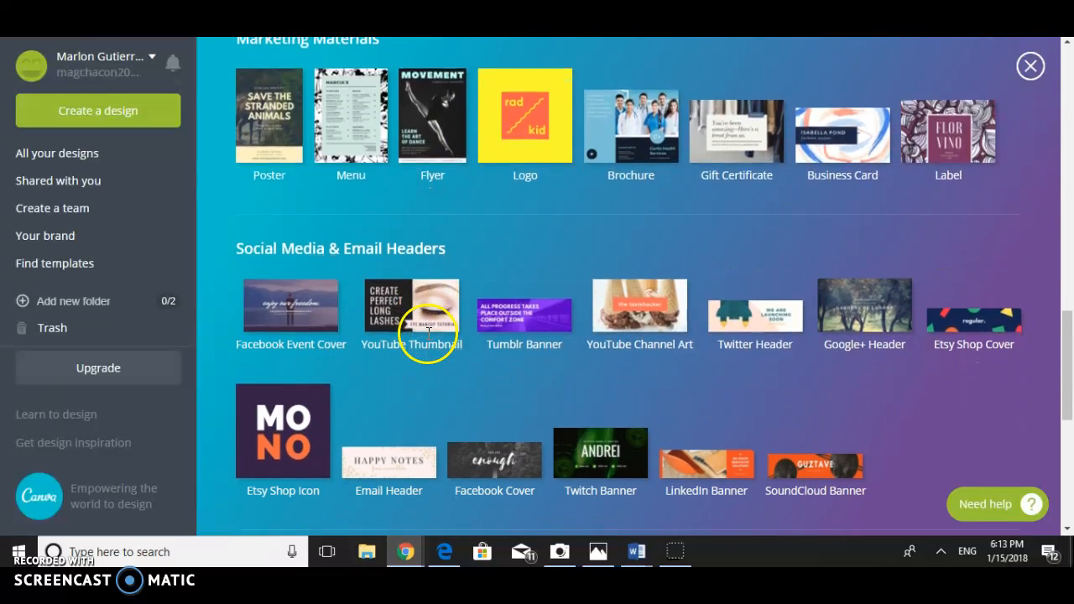
{"action": "left_click", "coordinate": [401, 312]}
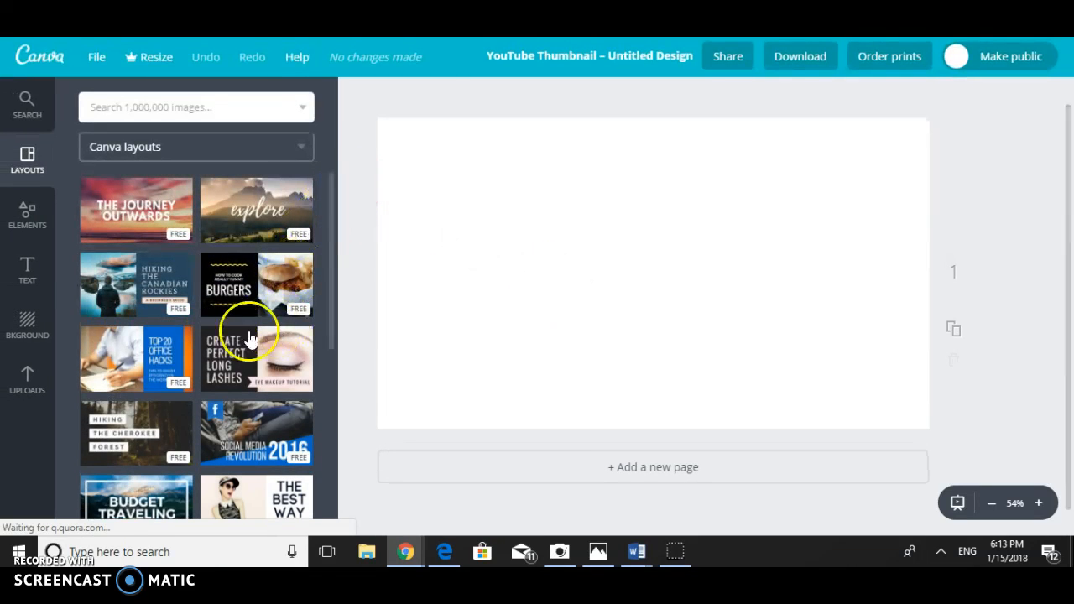
- Browse the Canva layouts available for the YouTube thumbnail, comparing the free and paid ones
{"action": "scroll", "coordinate": [169, 373], "scroll_direction": "down", "scroll_amount": 4}
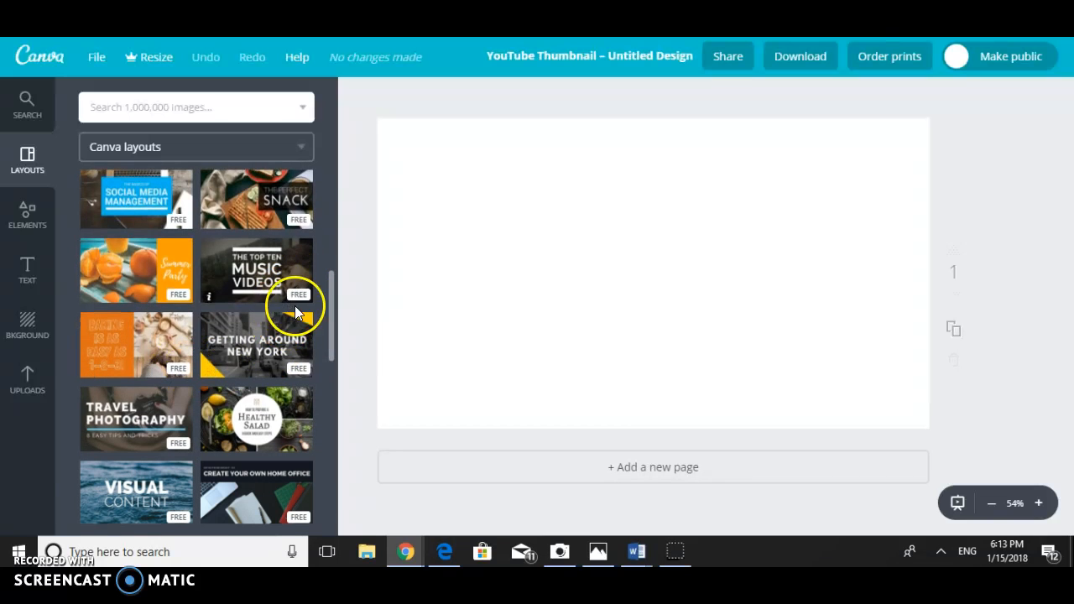
{"action": "scroll", "coordinate": [175, 302], "scroll_direction": "up", "scroll_amount": 3}
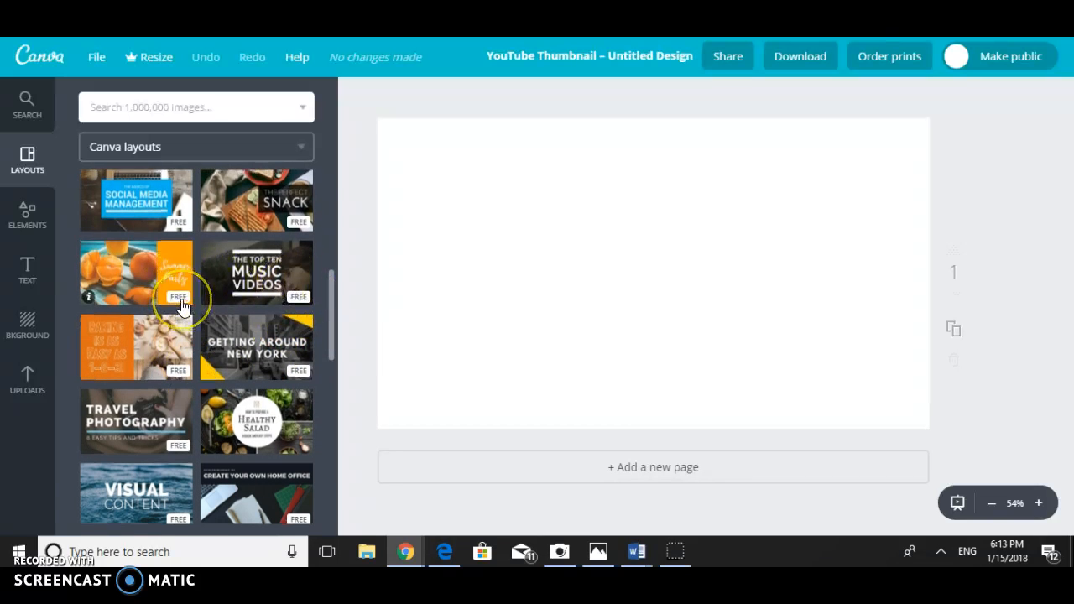
{"action": "scroll", "coordinate": [181, 307], "scroll_direction": "up", "scroll_amount": 2}
{"action": "scroll", "coordinate": [181, 307], "scroll_direction": "down", "scroll_amount": 5}
{"action": "scroll", "coordinate": [183, 308], "scroll_direction": "down", "scroll_amount": 3}
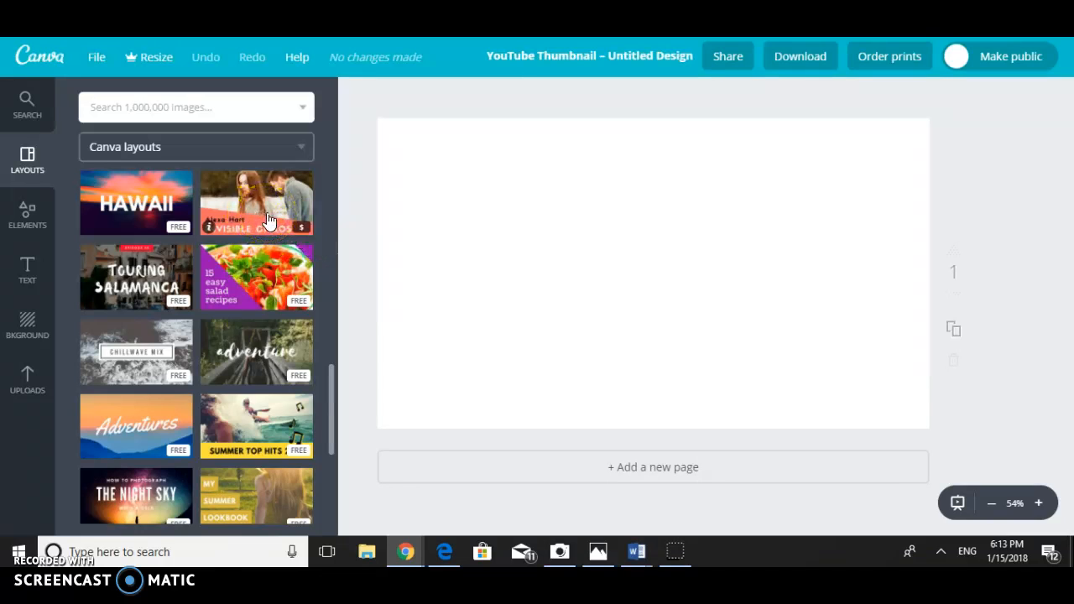
{"action": "scroll", "coordinate": [248, 327], "scroll_direction": "down", "scroll_amount": 2}
{"action": "scroll", "coordinate": [194, 415], "scroll_direction": "down", "scroll_amount": 1}
{"action": "scroll", "coordinate": [193, 417], "scroll_direction": "down", "scroll_amount": 4}
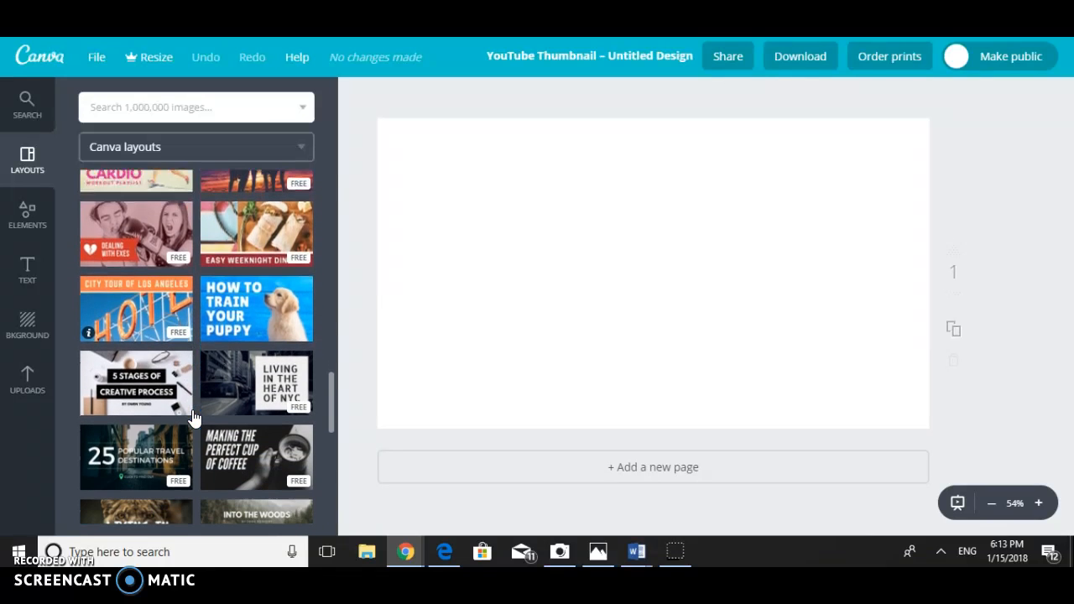
{"action": "scroll", "coordinate": [161, 443], "scroll_direction": "down", "scroll_amount": 4}
{"action": "scroll", "coordinate": [166, 450], "scroll_direction": "down", "scroll_amount": 5}
{"action": "scroll", "coordinate": [170, 439], "scroll_direction": "down", "scroll_amount": 4}
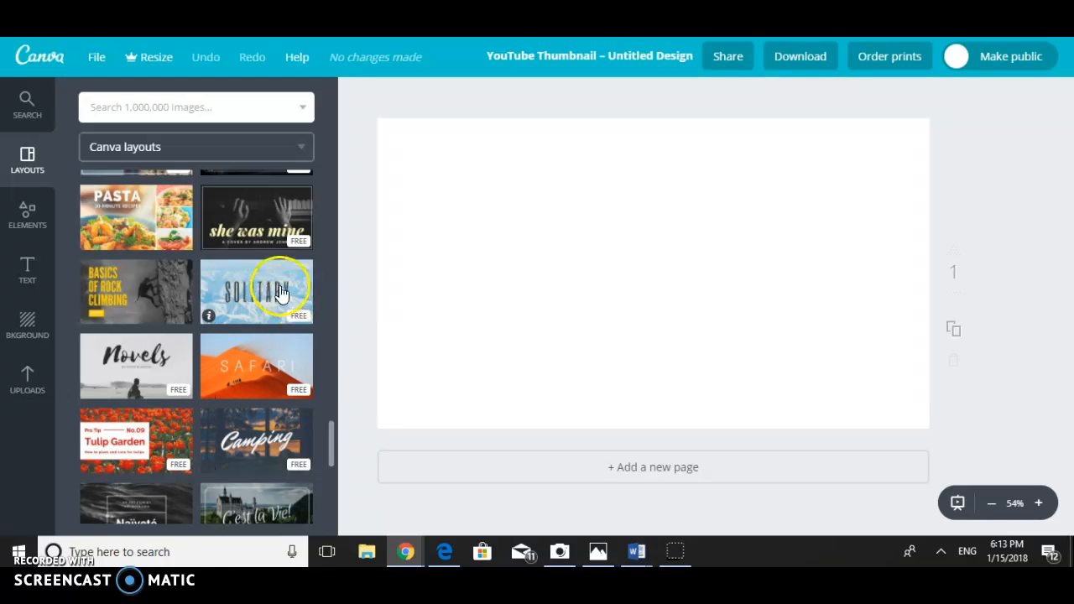
- Apply the Basics of Rock Climbing layout to the blank page and replace it with the free Naïveté layout
{"action": "left_click", "coordinate": [174, 288]}
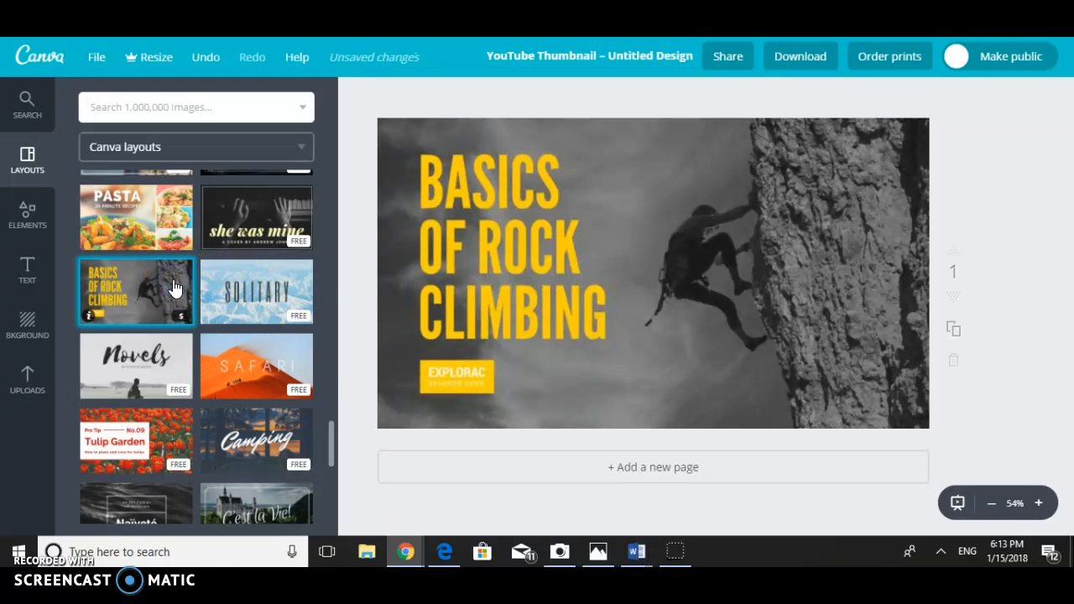
{"action": "scroll", "coordinate": [222, 343], "scroll_direction": "down", "scroll_amount": 3}
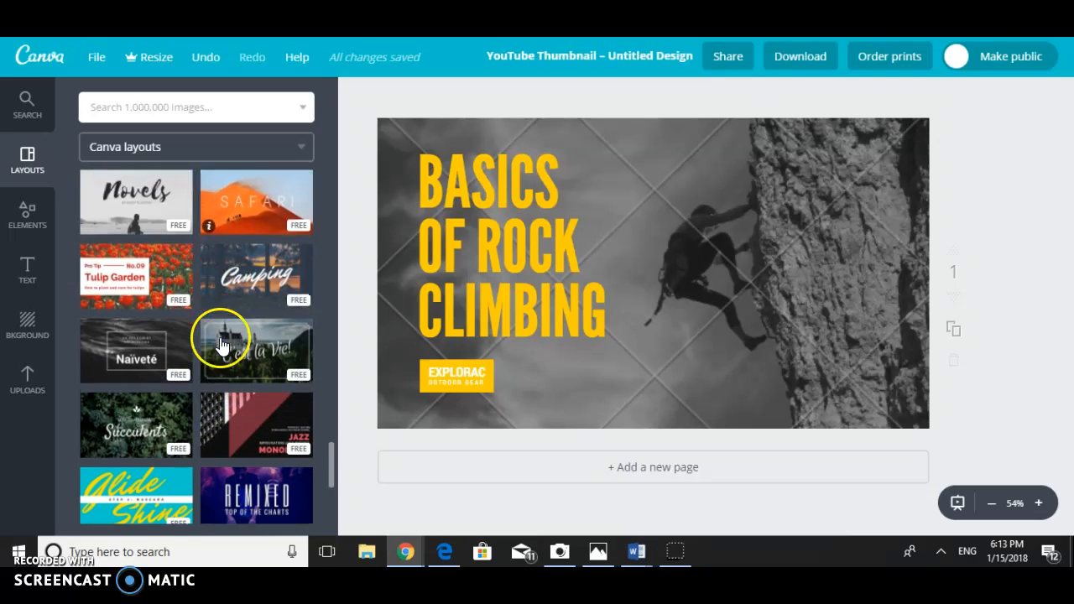
{"action": "left_click", "coordinate": [148, 319]}
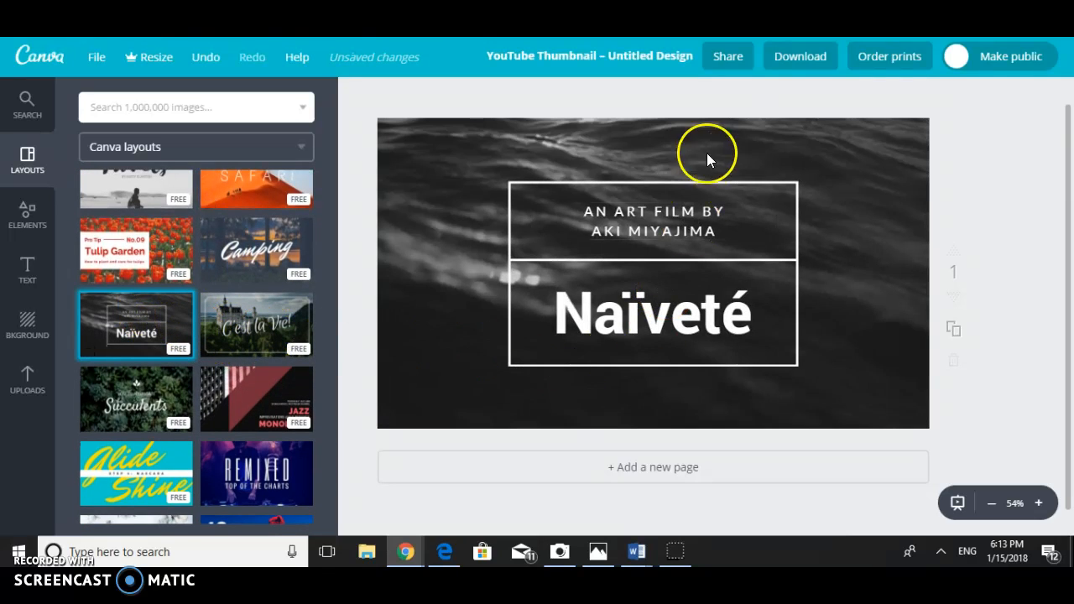
- Select text in the two-line subtitle above the Naïveté title and accept the suggested capitalization of its last word
{"action": "double_click", "coordinate": [653, 217]}
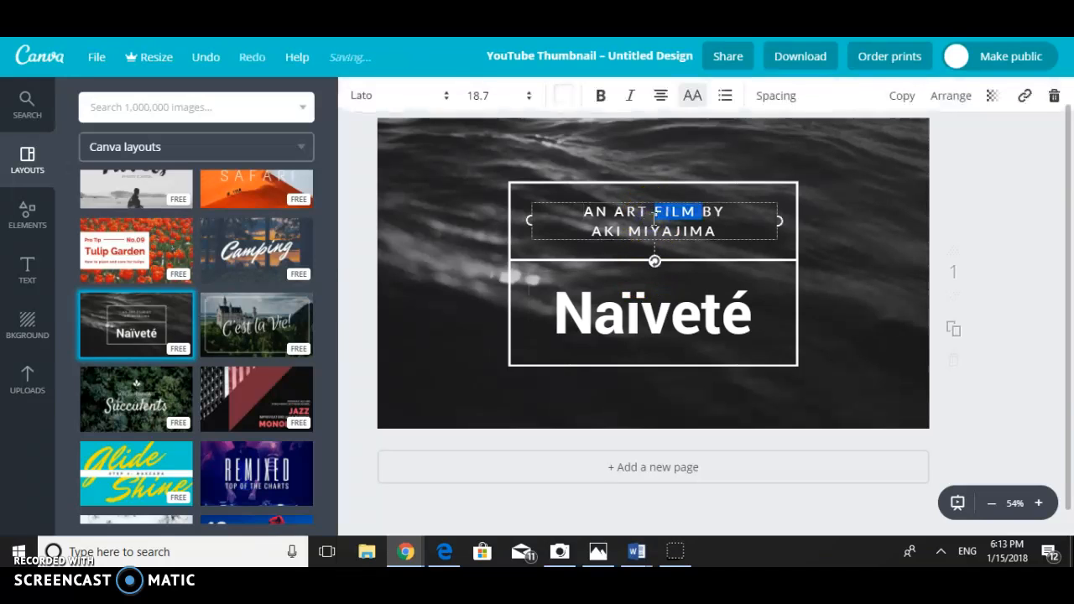
{"action": "triple_click", "coordinate": [654, 218]}
{"action": "left_click", "coordinate": [652, 226]}
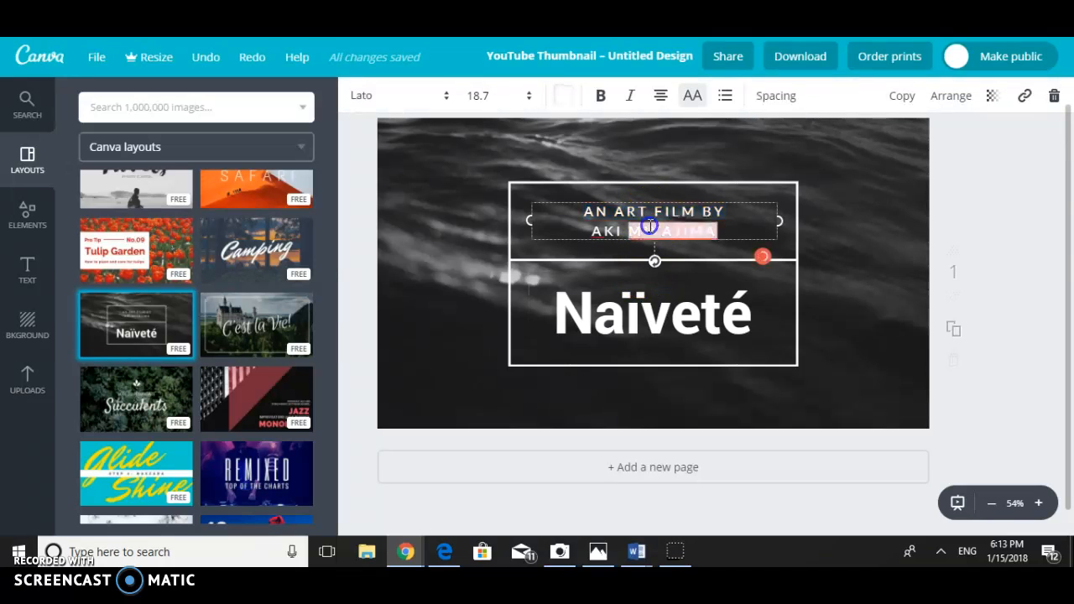
{"action": "left_click", "coordinate": [665, 289]}
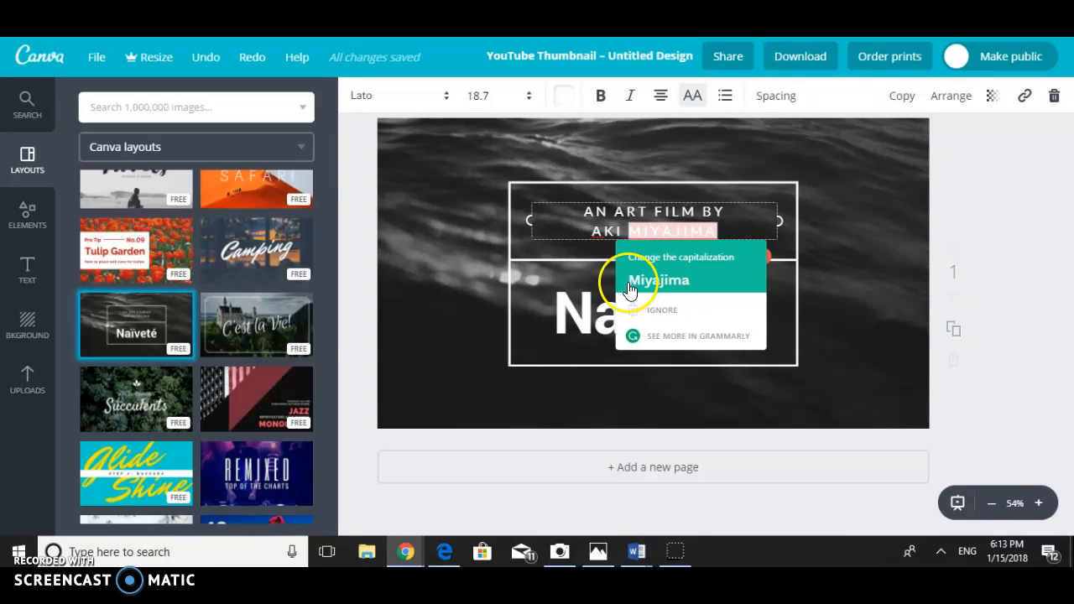
{"action": "left_click", "coordinate": [629, 288]}
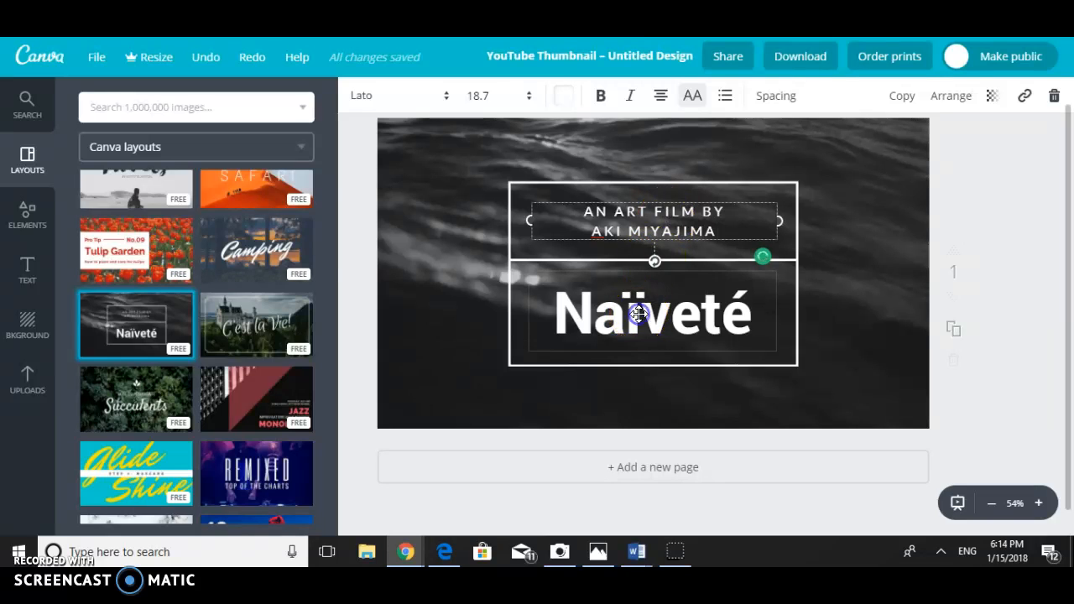
- Set the font of the Naïveté title to Aileron Heavy
{"action": "double_click", "coordinate": [640, 314]}
{"action": "left_click", "coordinate": [640, 313]}
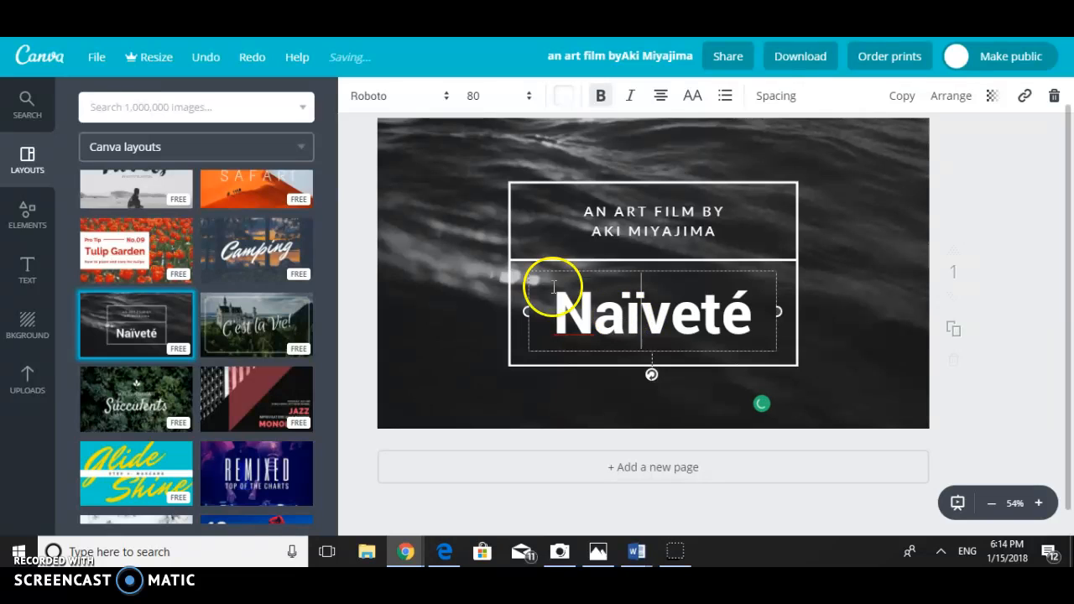
{"action": "left_click", "coordinate": [418, 109]}
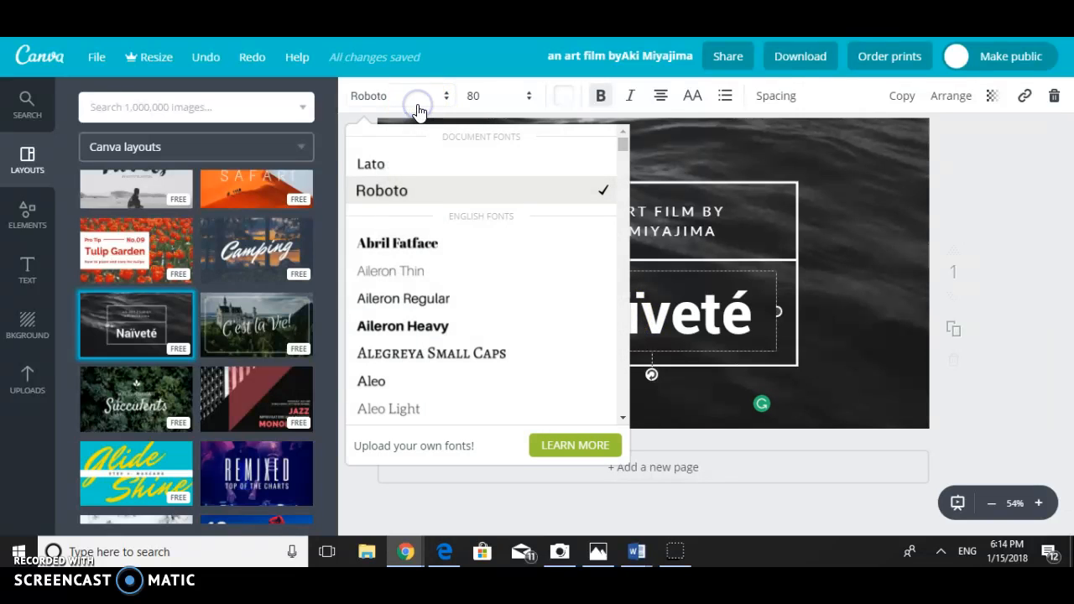
{"action": "left_click", "coordinate": [440, 326]}
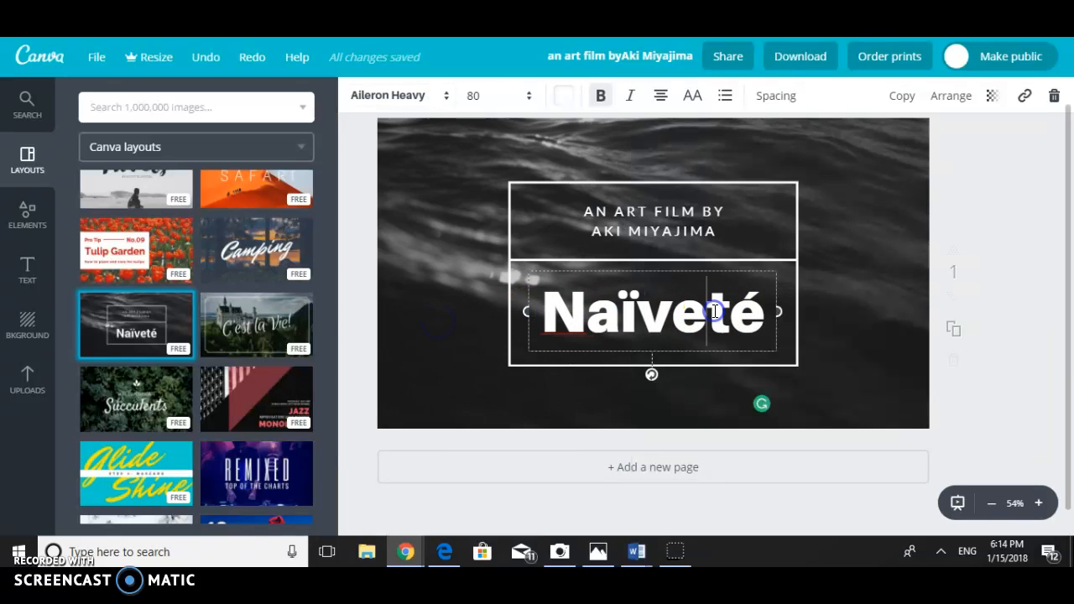
- Select the whole Naïveté title and change its font to Berkshire Swash
{"action": "double_click", "coordinate": [713, 312]}
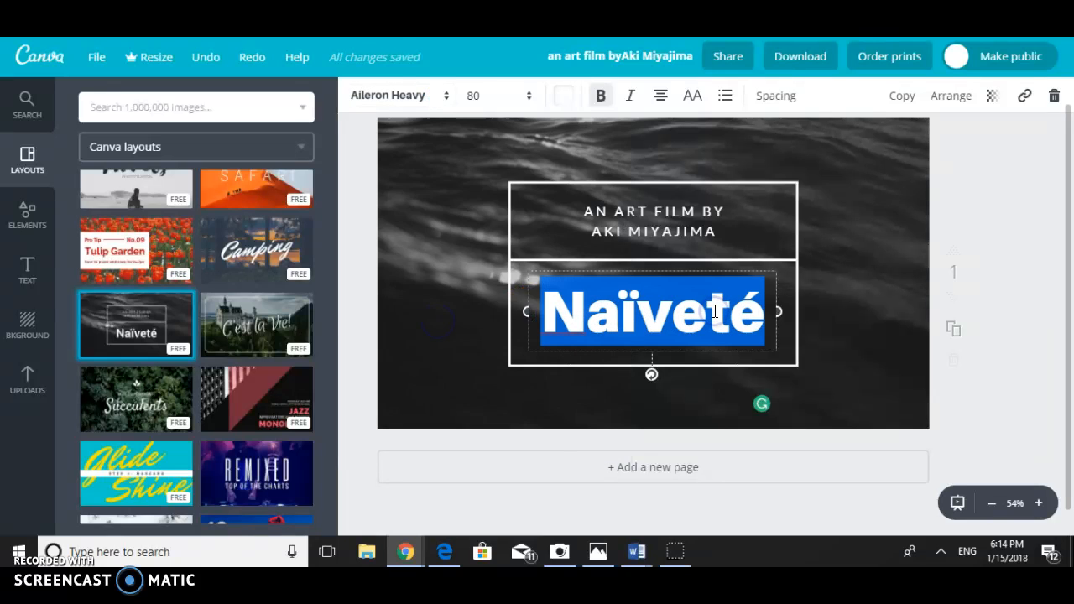
{"action": "left_click", "coordinate": [420, 96]}
{"action": "scroll", "coordinate": [494, 314], "scroll_direction": "down", "scroll_amount": 5}
{"action": "scroll", "coordinate": [482, 326], "scroll_direction": "down", "scroll_amount": 1}
{"action": "left_click", "coordinate": [452, 241]}
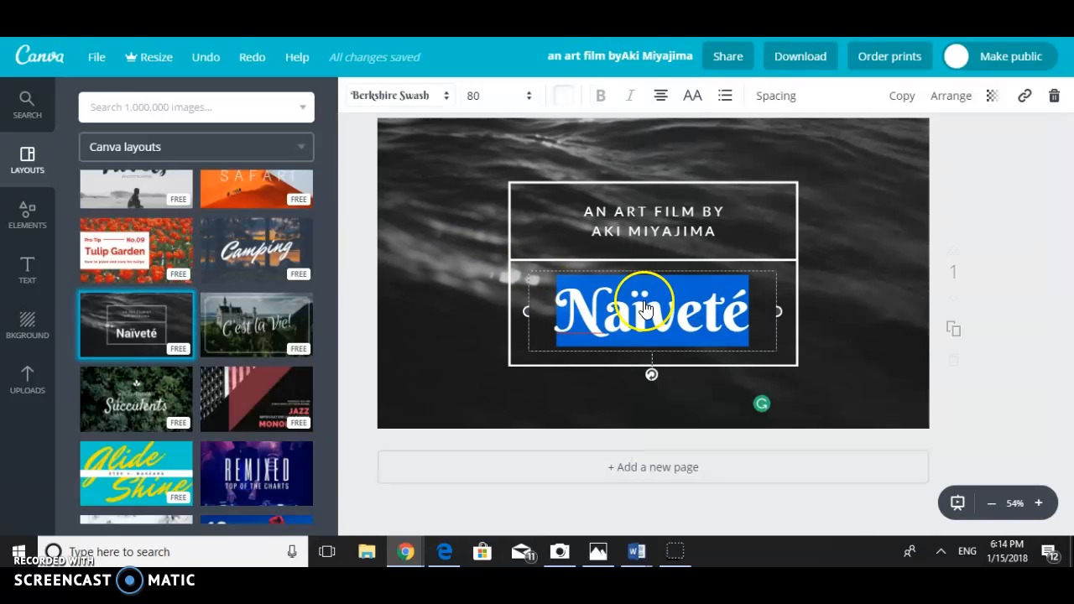
- Recolor the Naïveté title with the coral red swatch from the default palette
{"action": "left_click", "coordinate": [669, 313]}
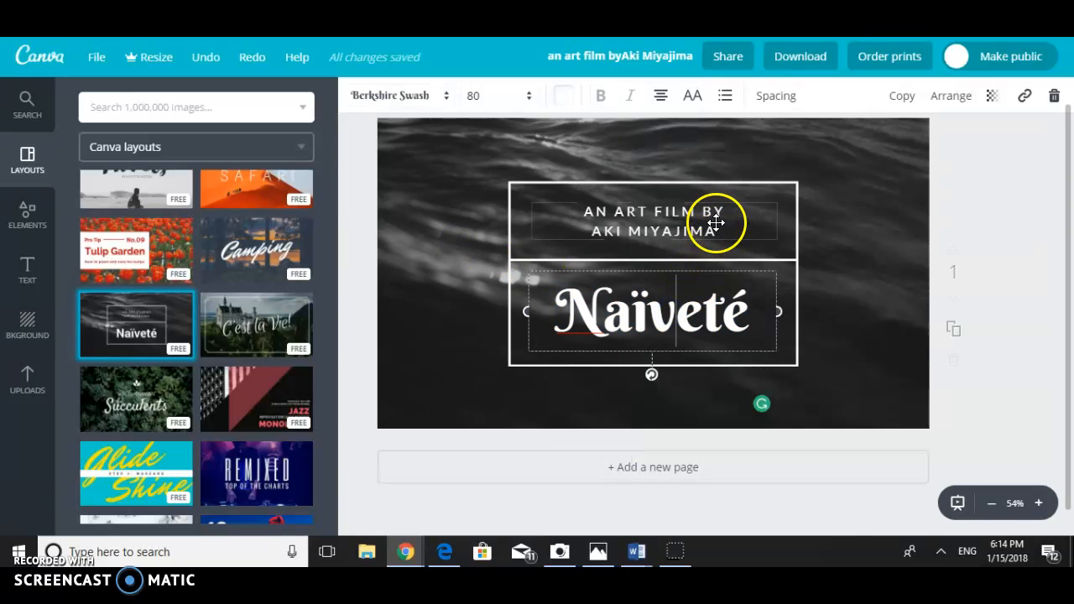
{"action": "left_click", "coordinate": [476, 95]}
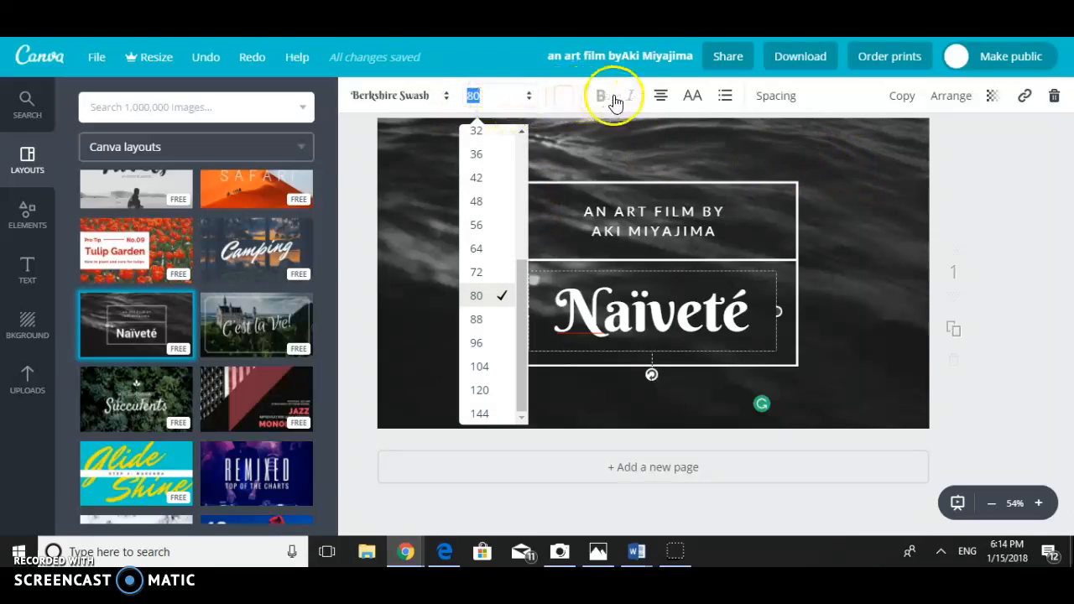
{"action": "left_click", "coordinate": [562, 97]}
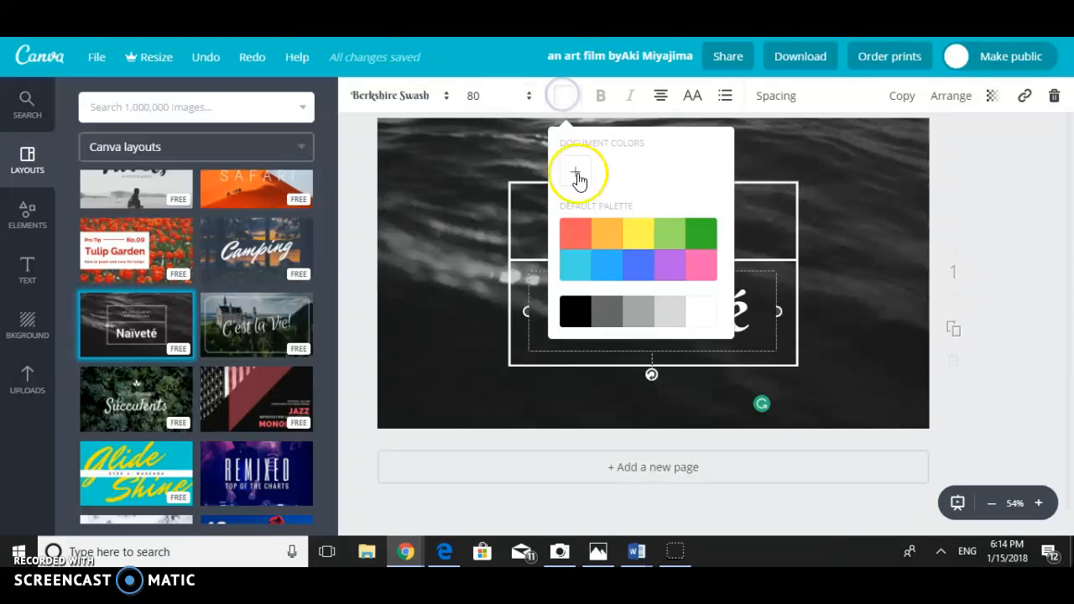
{"action": "left_click", "coordinate": [583, 242]}
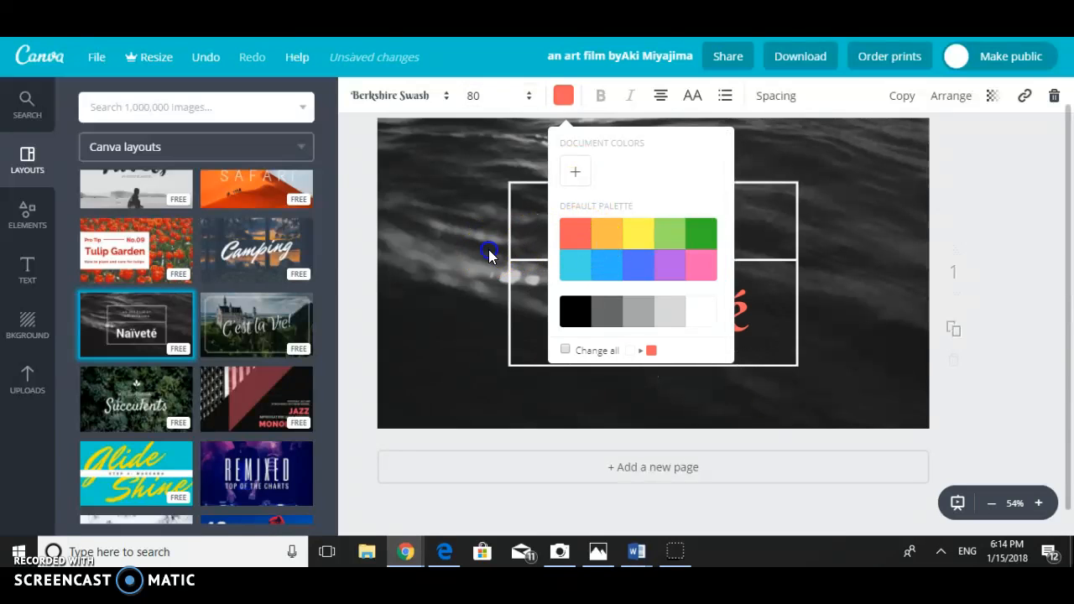
{"action": "left_click", "coordinate": [622, 128]}
{"action": "double_click", "coordinate": [634, 276]}
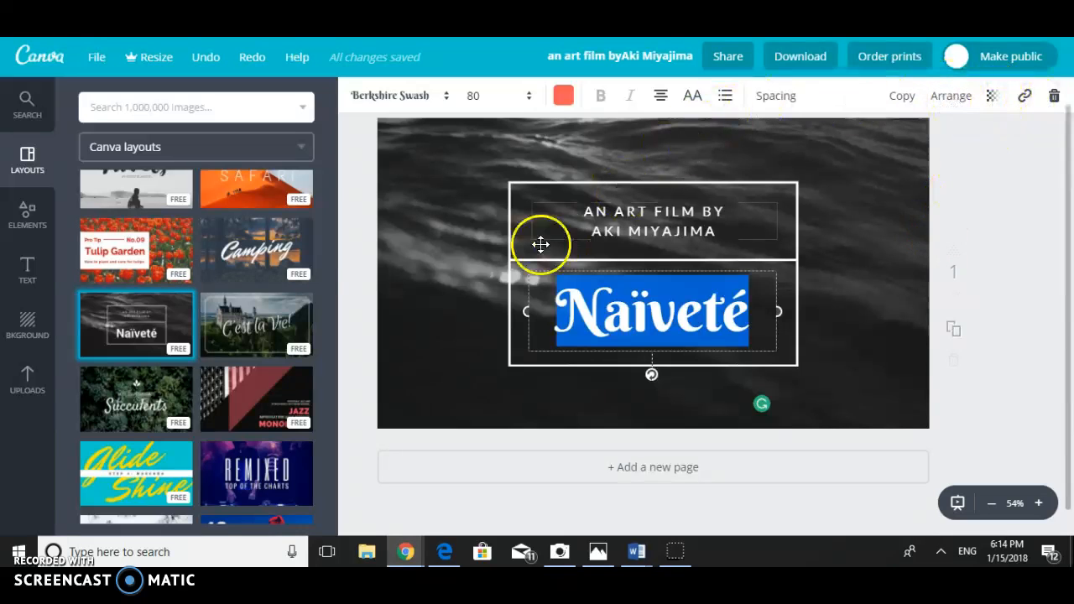
- Add the free frame with three vertical panels to the page and delete the whole frame element
{"action": "left_click", "coordinate": [25, 217]}
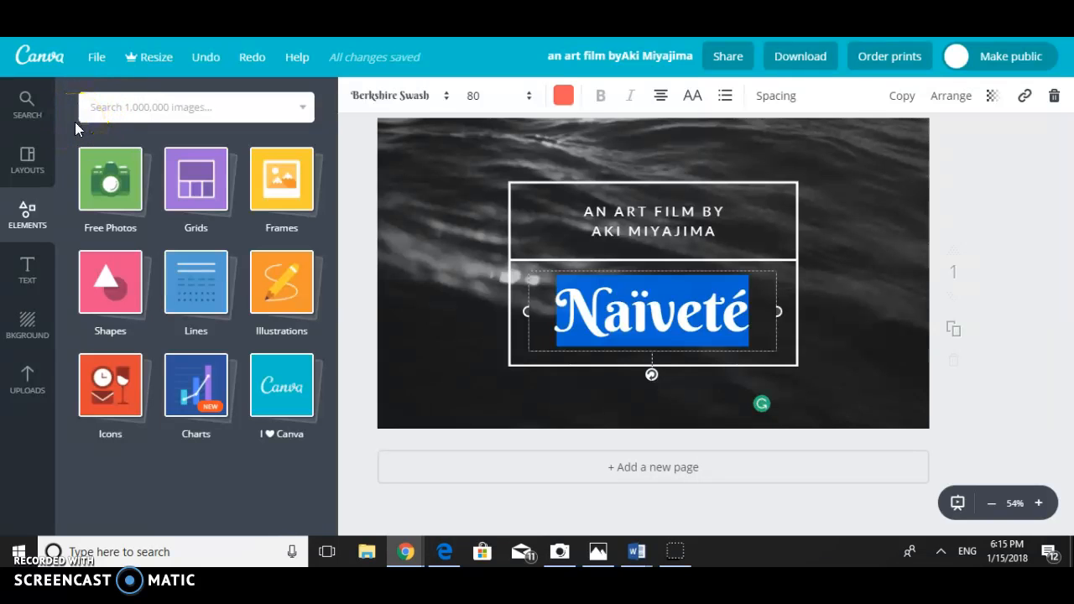
{"action": "left_click", "coordinate": [256, 187]}
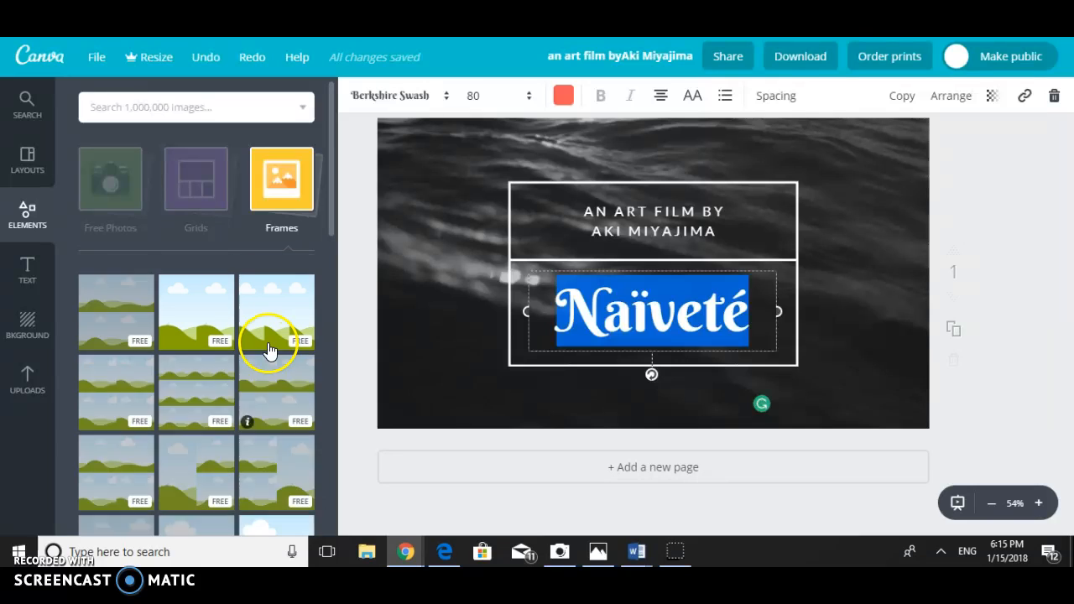
{"action": "left_click", "coordinate": [281, 323]}
{"action": "left_click", "coordinate": [556, 343]}
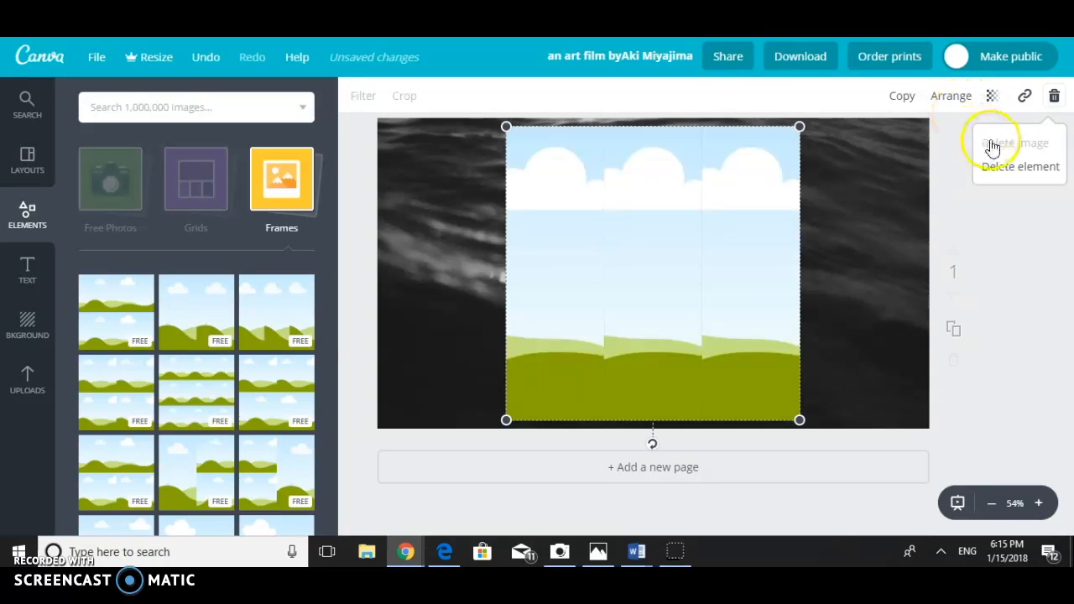
{"action": "left_click", "coordinate": [997, 169]}
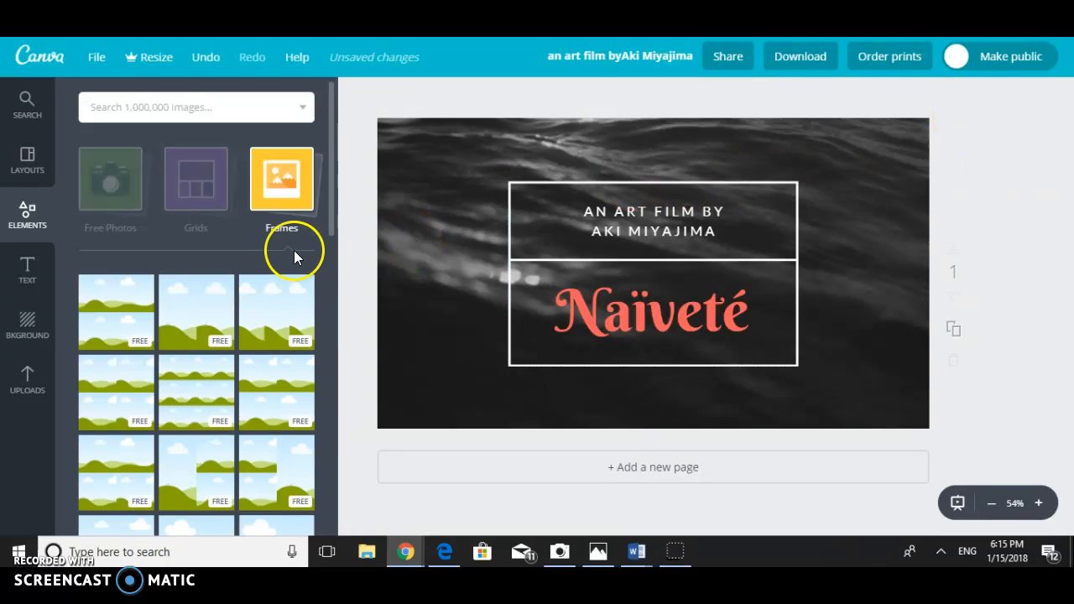
- Add the two-by-two grid of four equal cells to the page and delete the whole grid element
{"action": "left_click", "coordinate": [201, 222]}
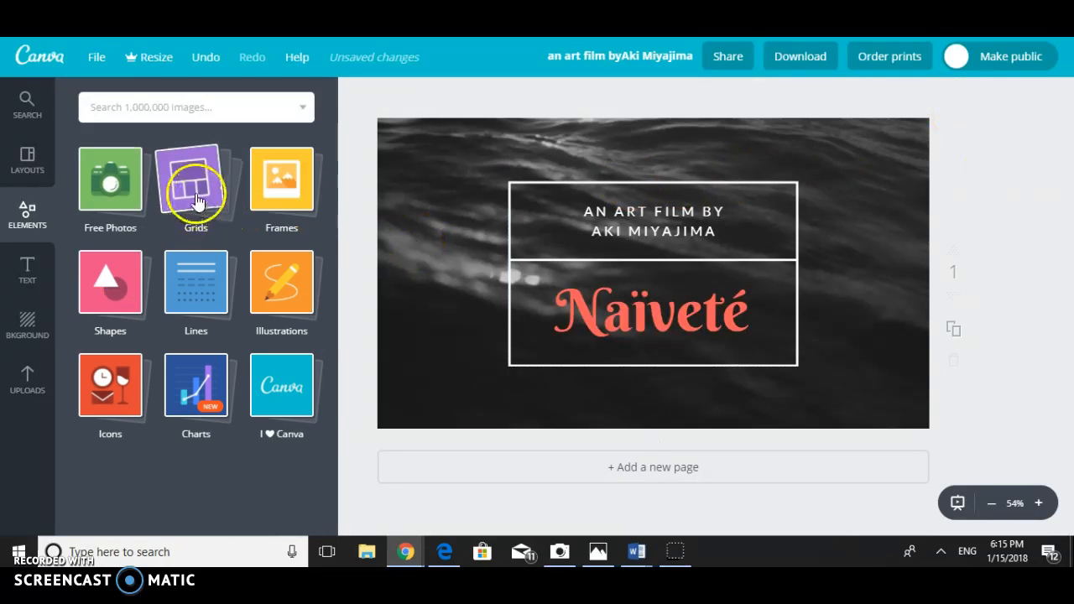
{"action": "left_click", "coordinate": [197, 202]}
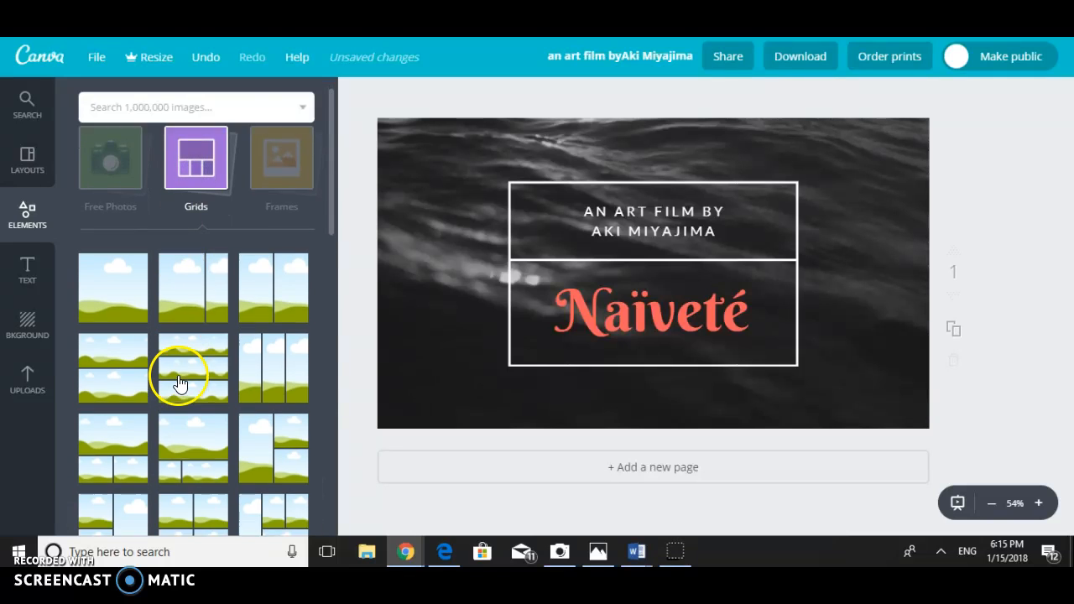
{"action": "scroll", "coordinate": [179, 382], "scroll_direction": "down", "scroll_amount": 3}
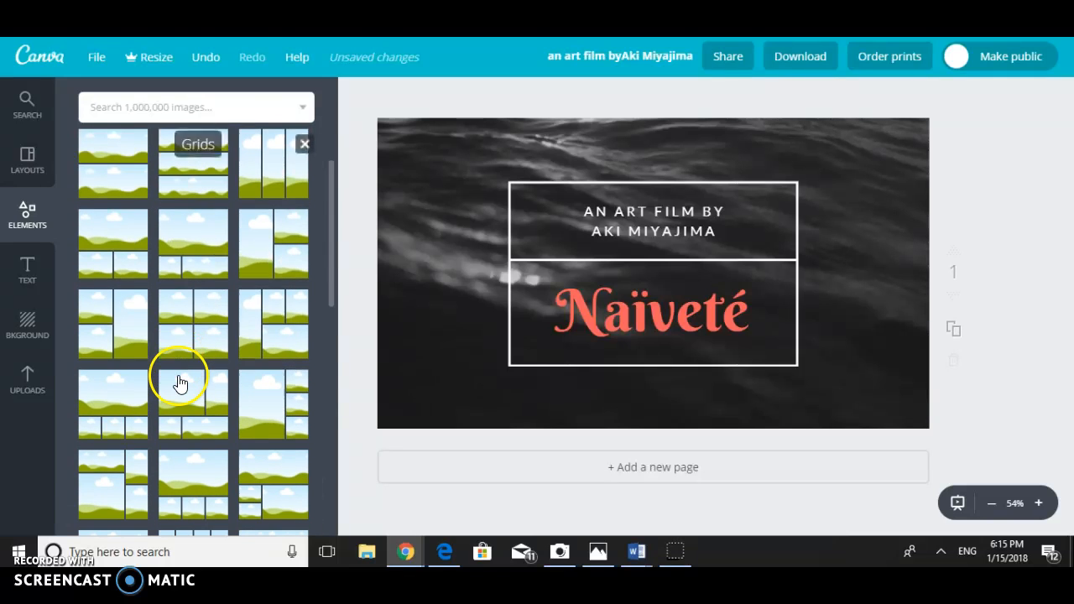
{"action": "left_click", "coordinate": [188, 312]}
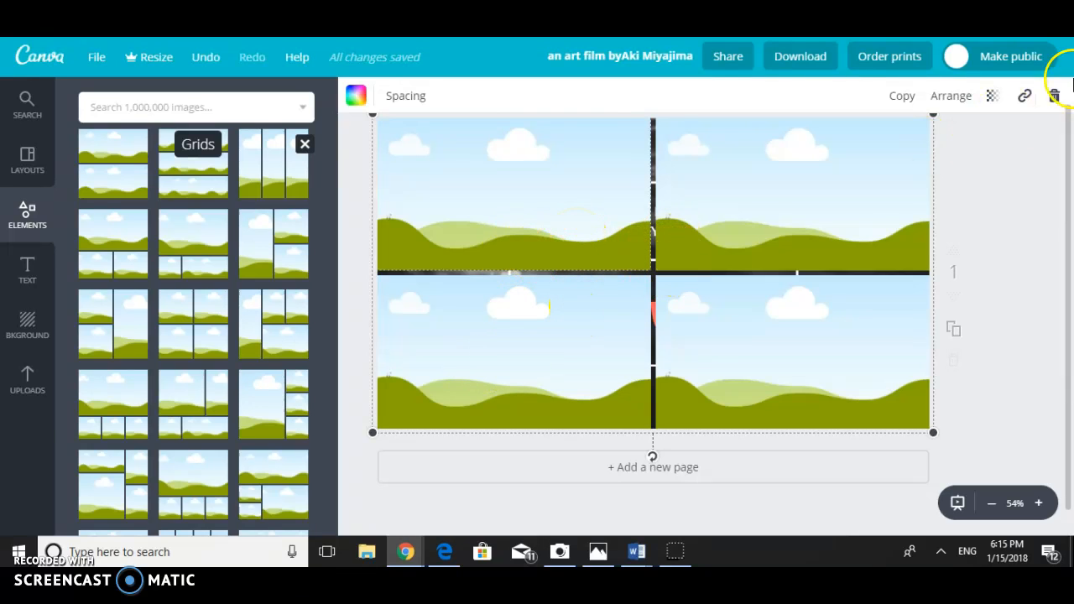
{"action": "left_click", "coordinate": [1054, 95]}
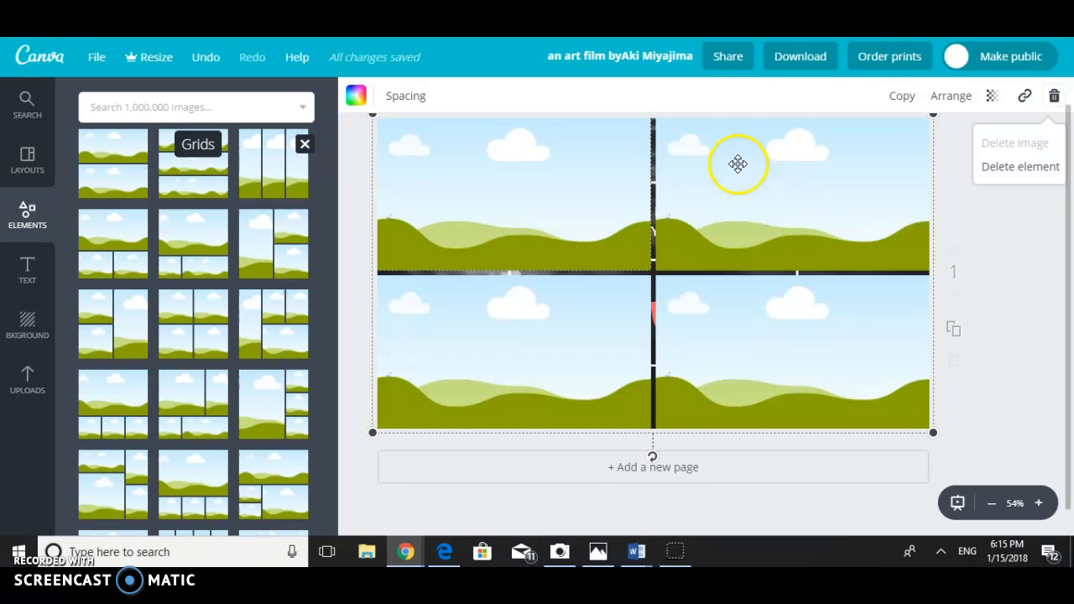
{"action": "left_click", "coordinate": [987, 172]}
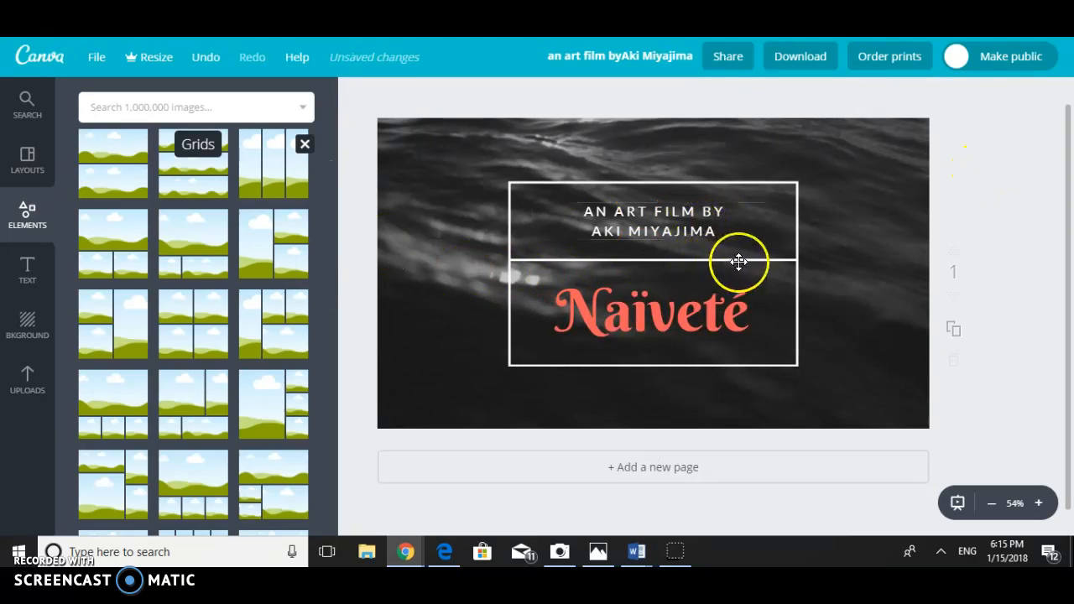
- Delete the two-line subtitle and the Naïveté title from the page, keeping the framed box and background
{"action": "left_click", "coordinate": [28, 270]}
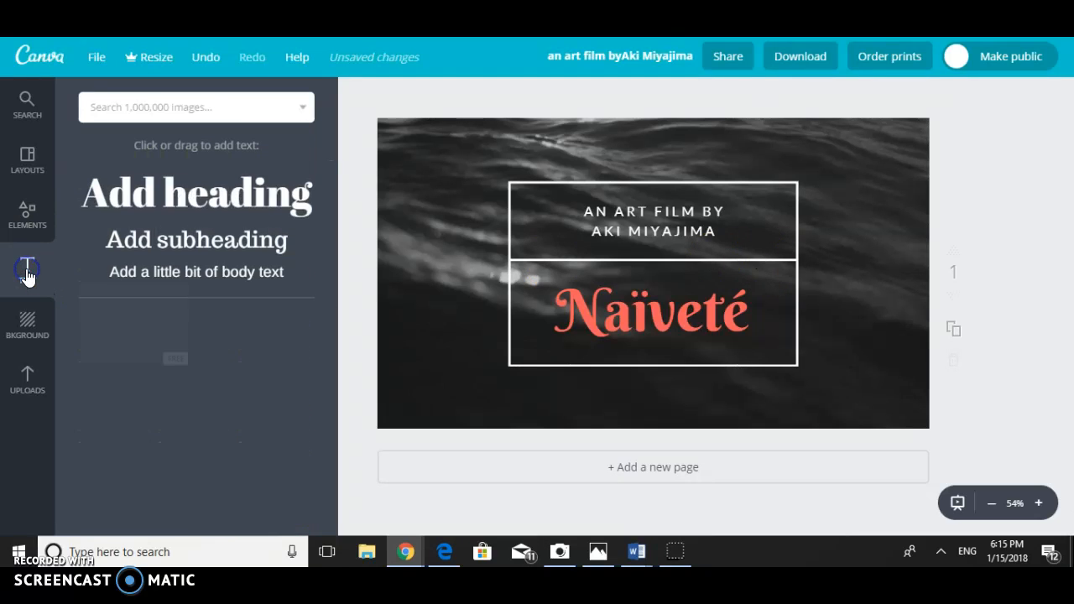
{"action": "left_click", "coordinate": [611, 232]}
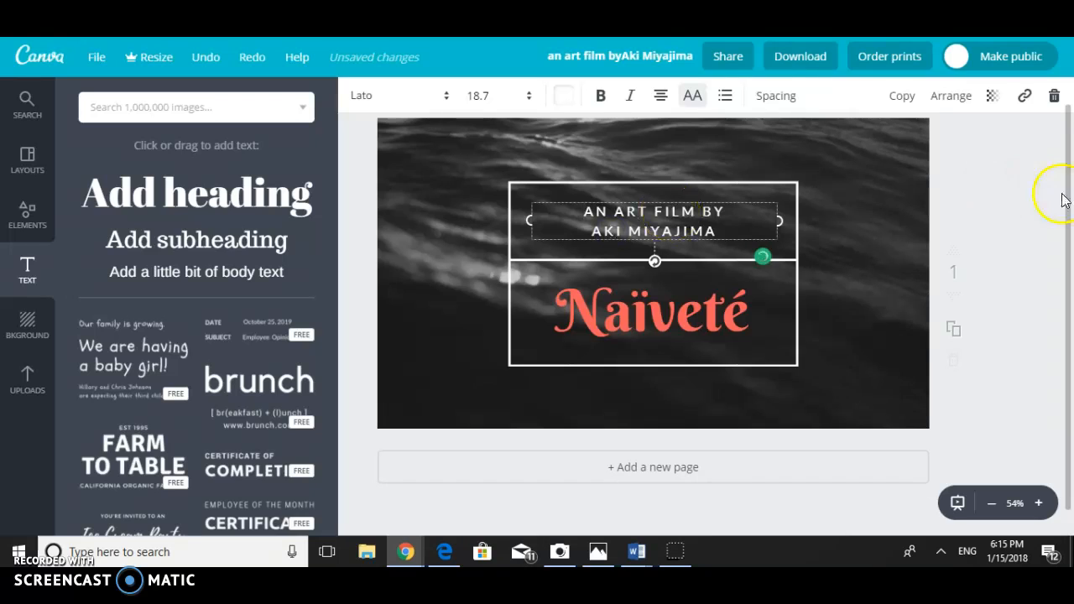
{"action": "left_click", "coordinate": [1054, 98]}
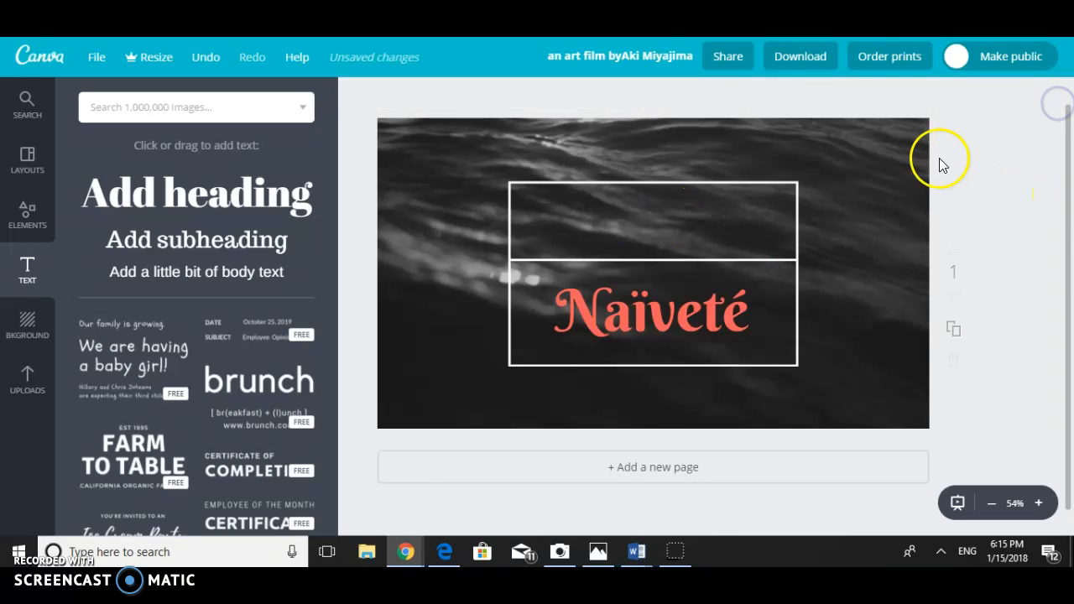
{"action": "left_click", "coordinate": [741, 288]}
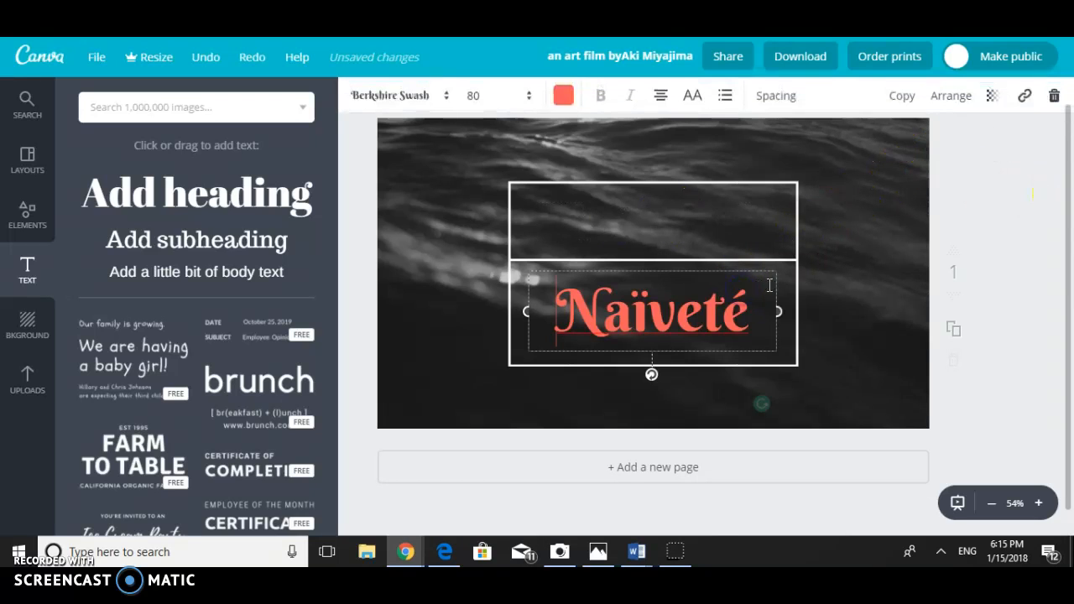
{"action": "left_click", "coordinate": [1055, 98]}
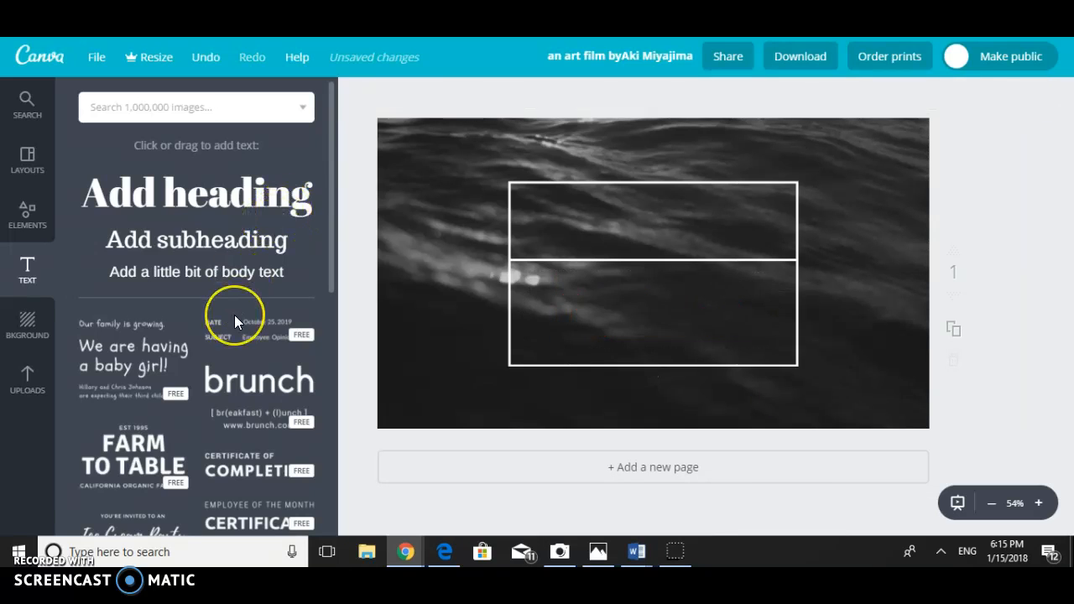
- Add the free Authentic Leather / Blue Wood text combination to the page
{"action": "scroll", "coordinate": [234, 315], "scroll_direction": "down", "scroll_amount": 5}
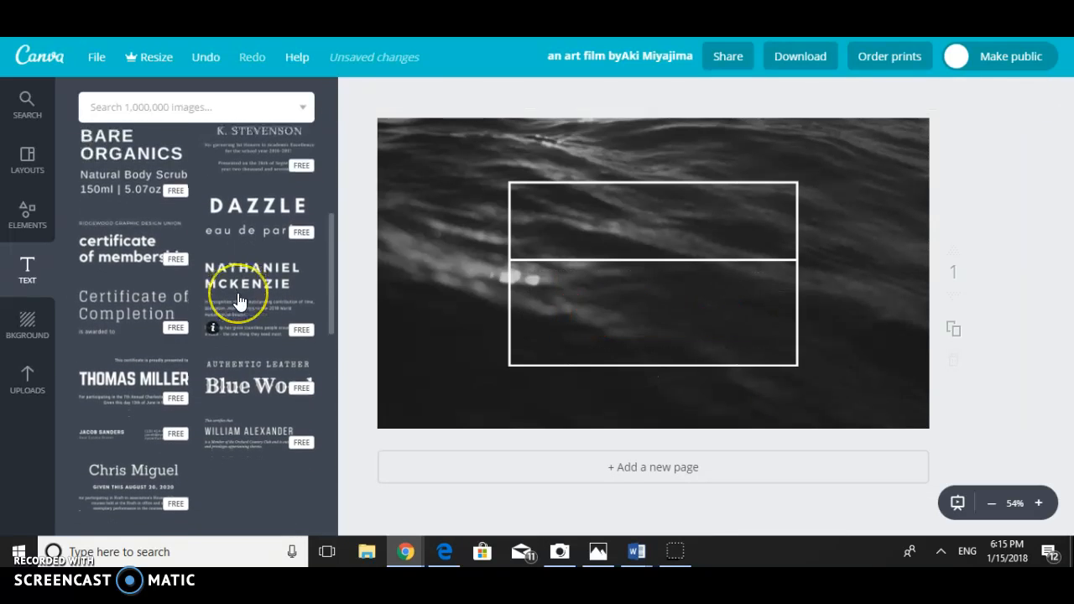
{"action": "scroll", "coordinate": [240, 299], "scroll_direction": "down", "scroll_amount": 3}
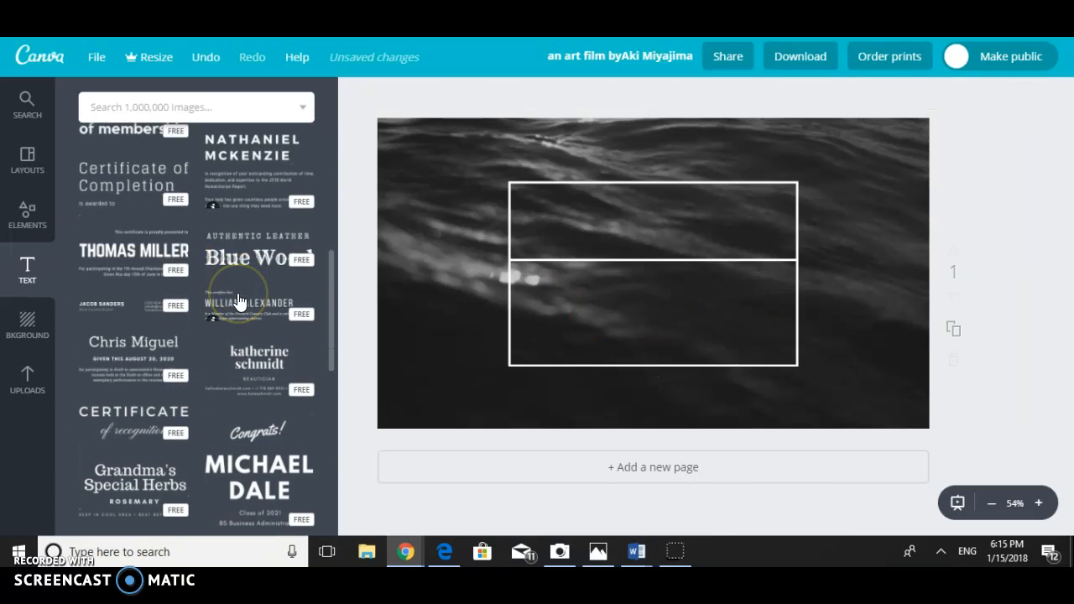
{"action": "left_click", "coordinate": [256, 255]}
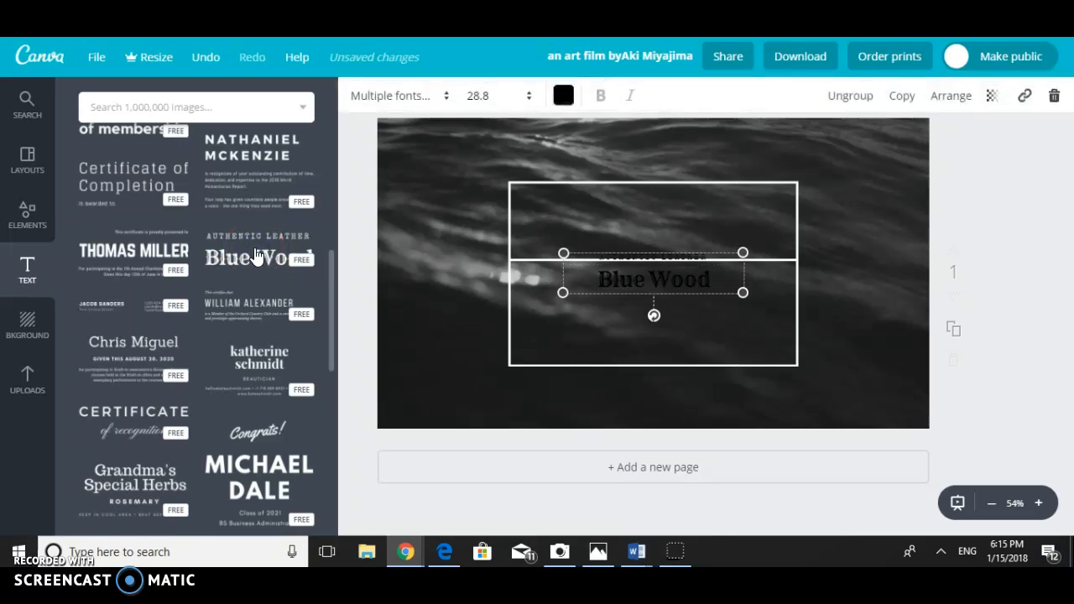
- Select the Blue Wood line of the added text combination and change its font to Allura
{"action": "left_click", "coordinate": [639, 289]}
{"action": "left_click", "coordinate": [642, 286]}
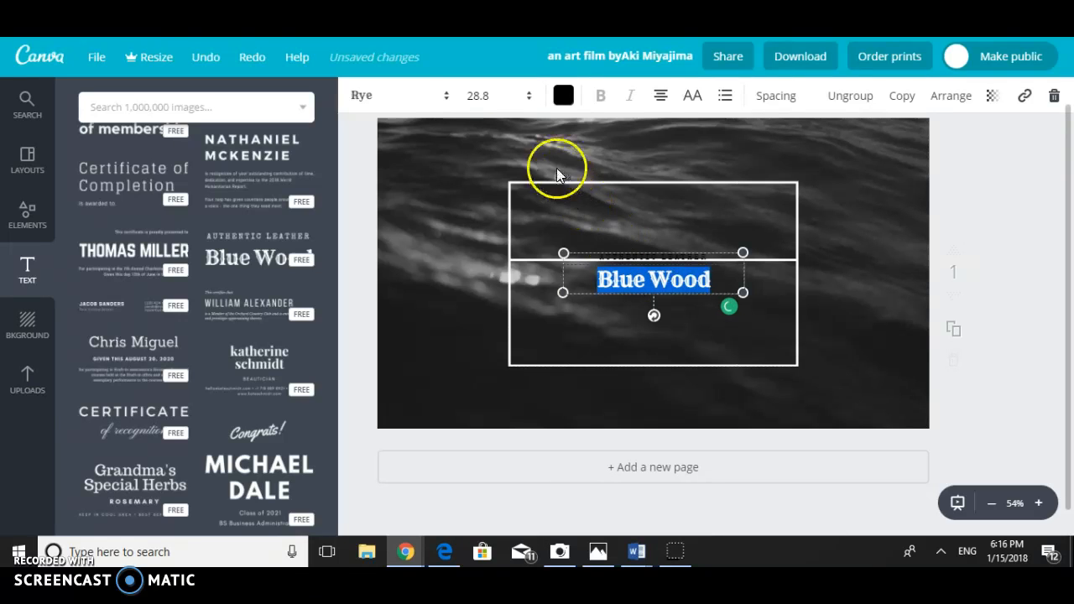
{"action": "left_click", "coordinate": [407, 96]}
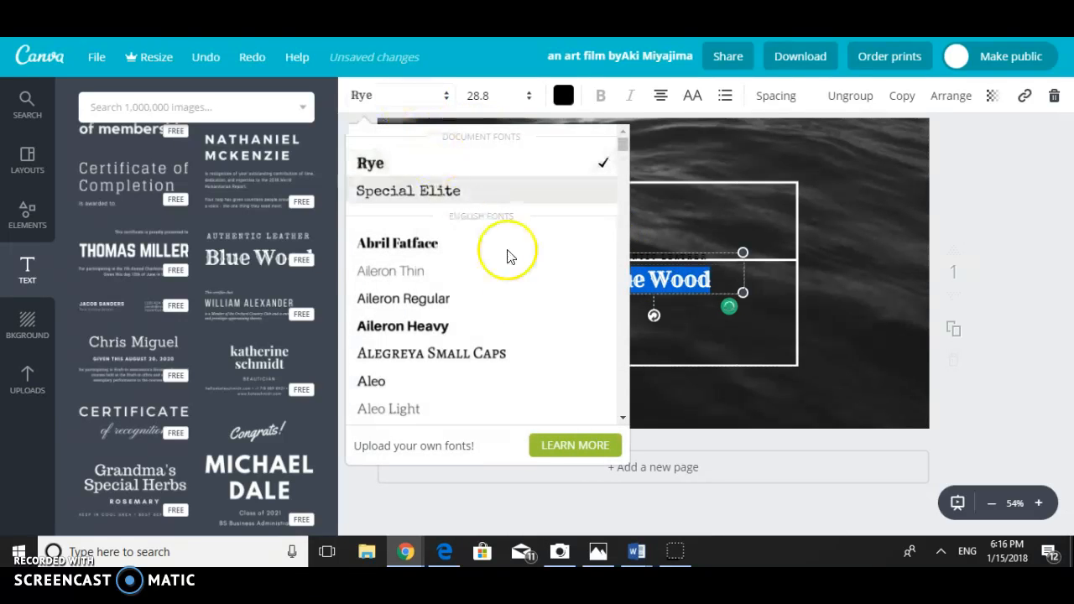
{"action": "scroll", "coordinate": [523, 321], "scroll_direction": "down", "scroll_amount": 5}
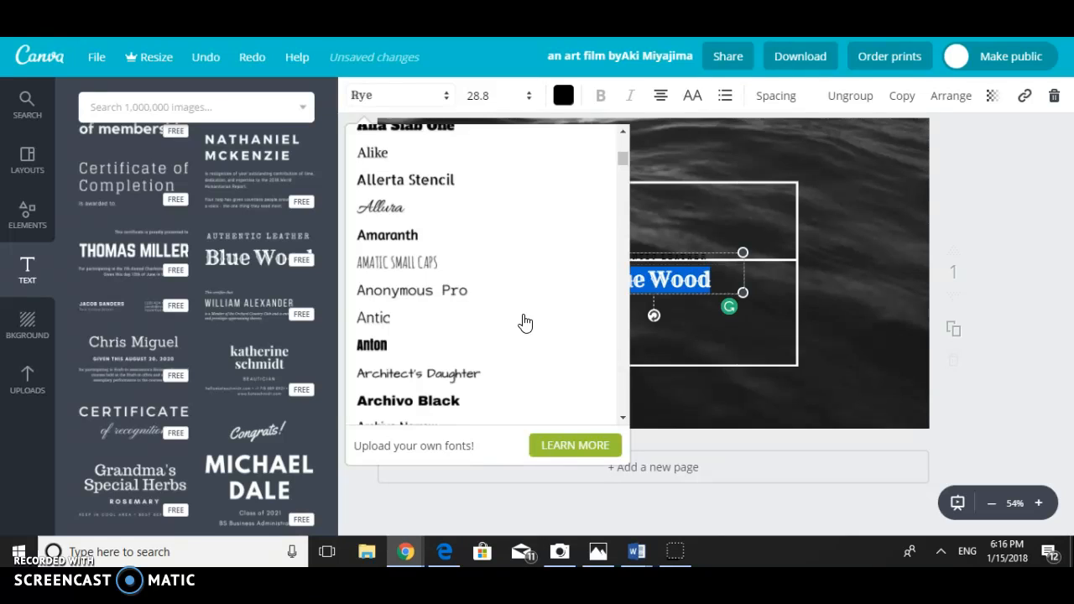
{"action": "left_click", "coordinate": [495, 215]}
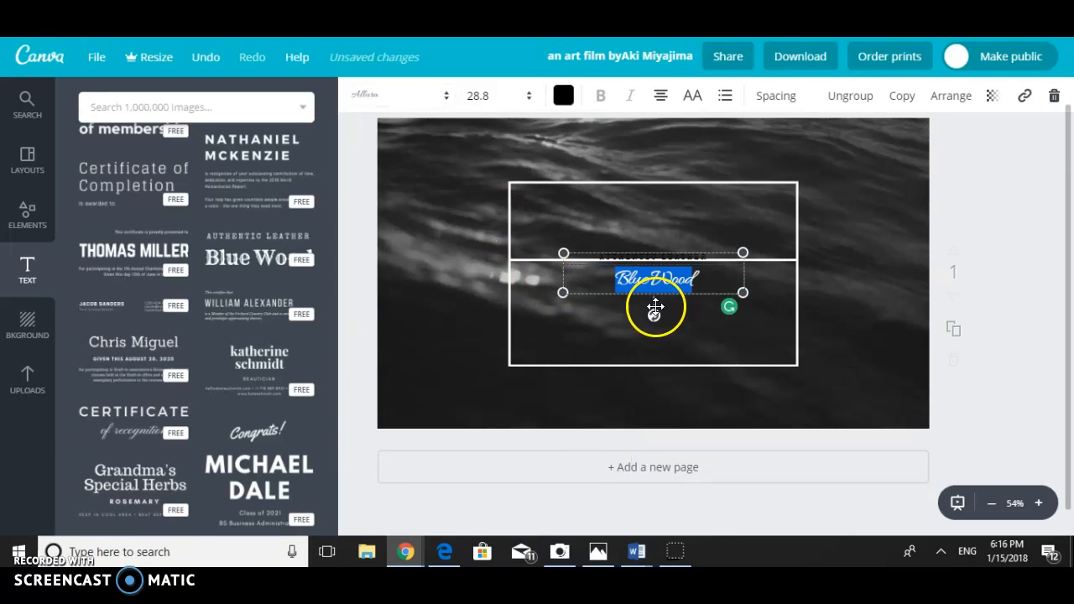
- Replace the Blue Wood text with "BestYoutube Thumbnail"
{"action": "left_click", "coordinate": [689, 273]}
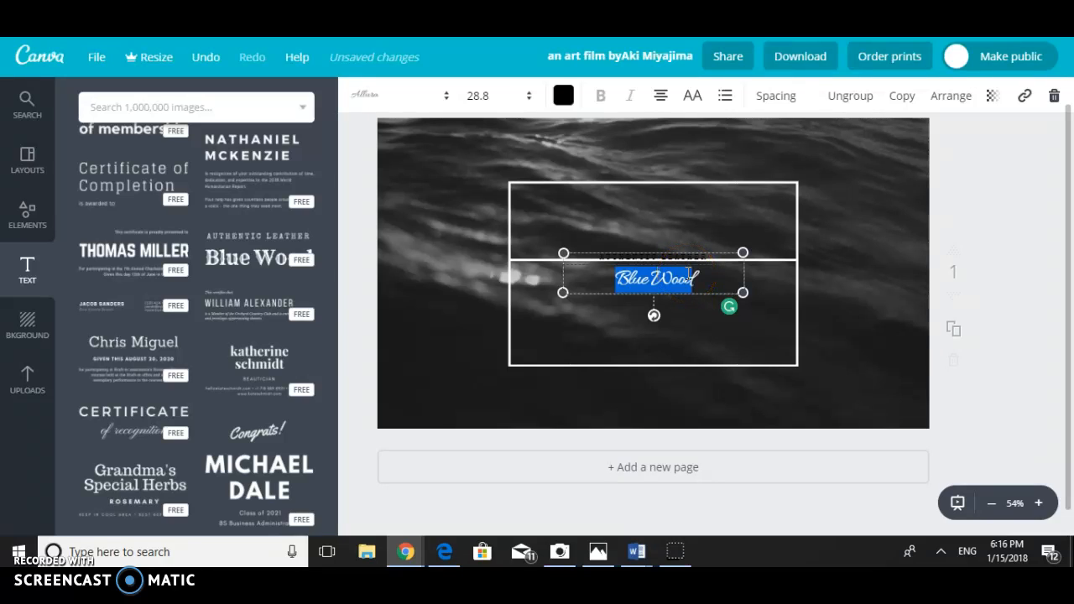
{"action": "left_click", "coordinate": [714, 276]}
{"action": "type", "text": "A"}
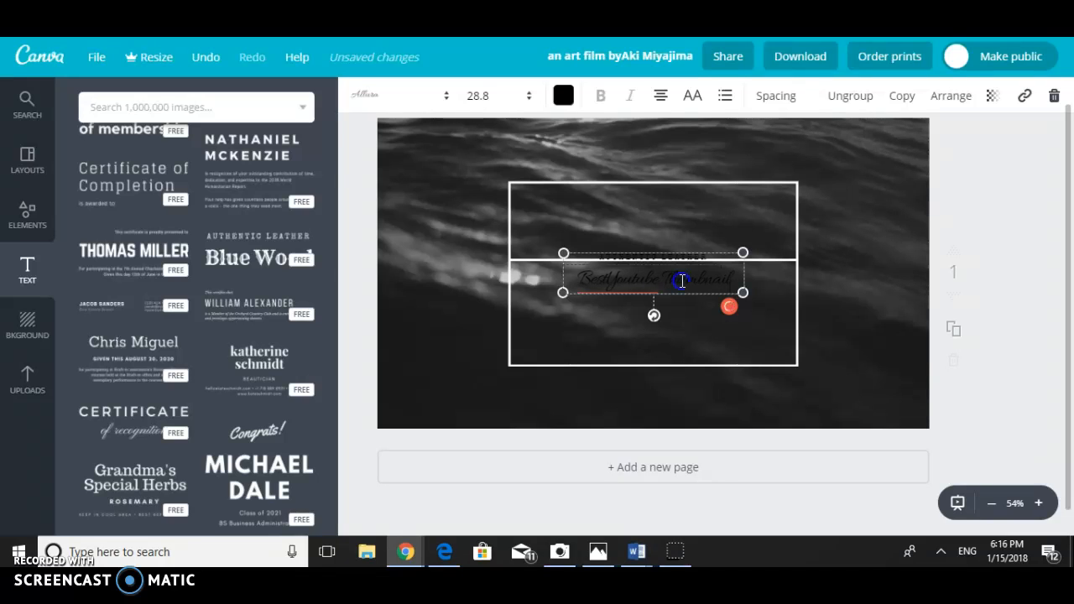
- Color the whole "BestYoutube Thumbnail" line white and set its font size to 50
{"action": "triple_click", "coordinate": [682, 281]}
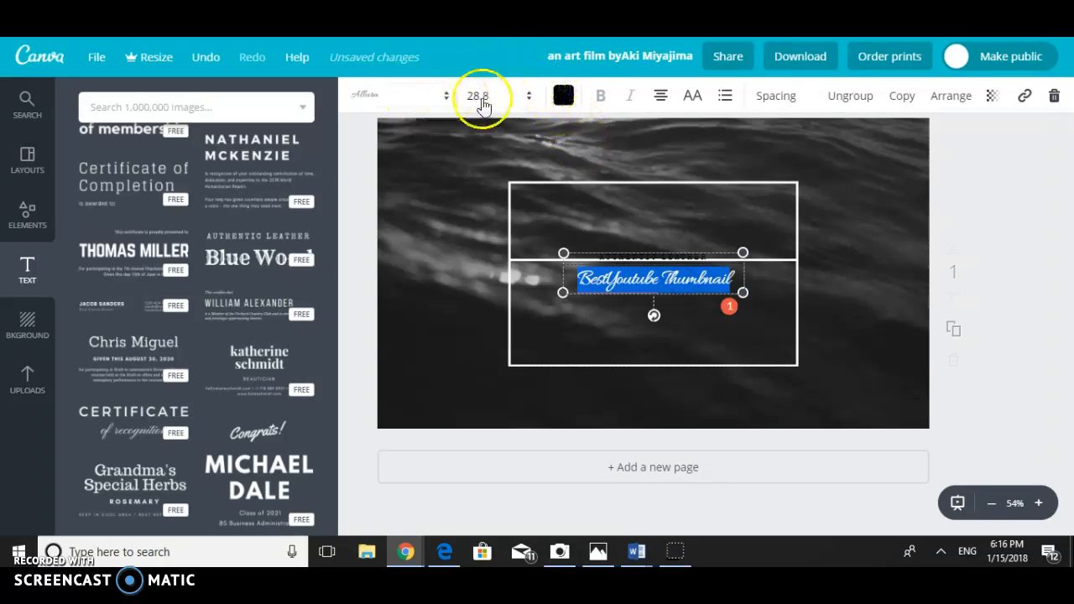
{"action": "left_click", "coordinate": [563, 98]}
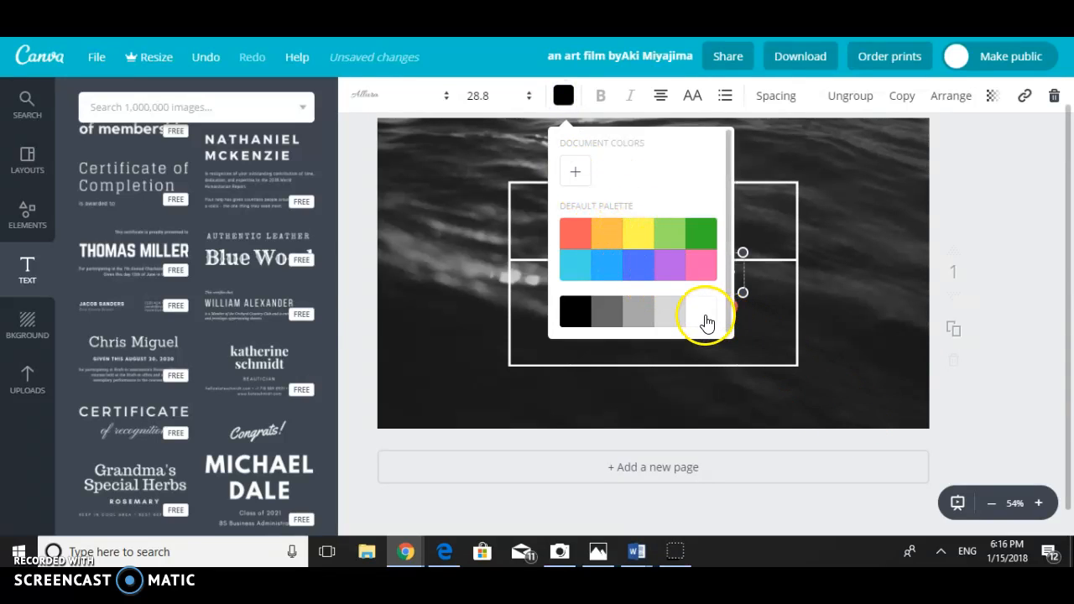
{"action": "left_click", "coordinate": [494, 96]}
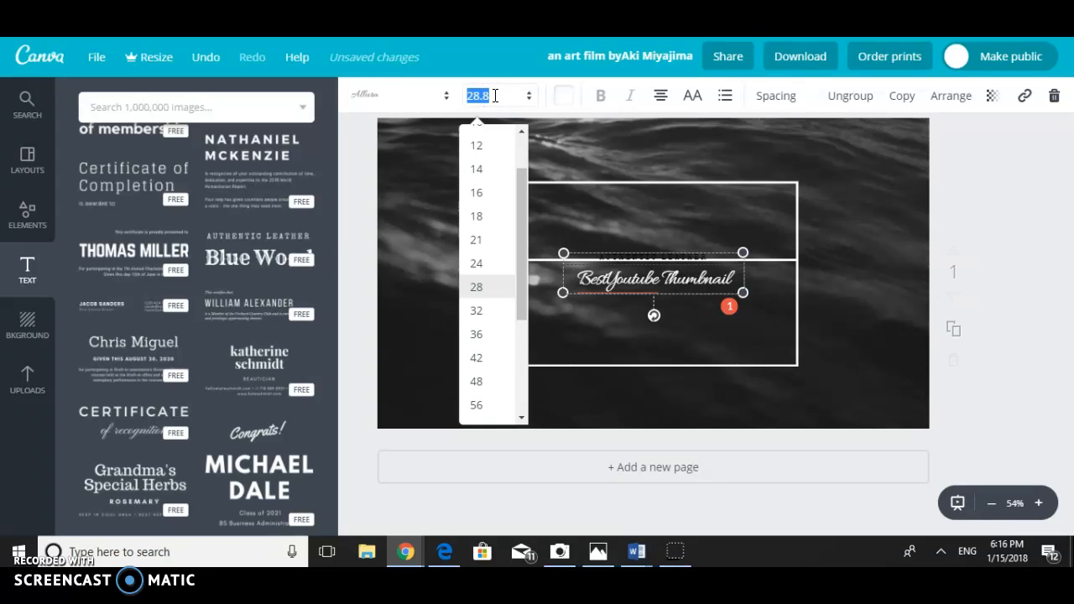
{"action": "key", "text": "Return"}
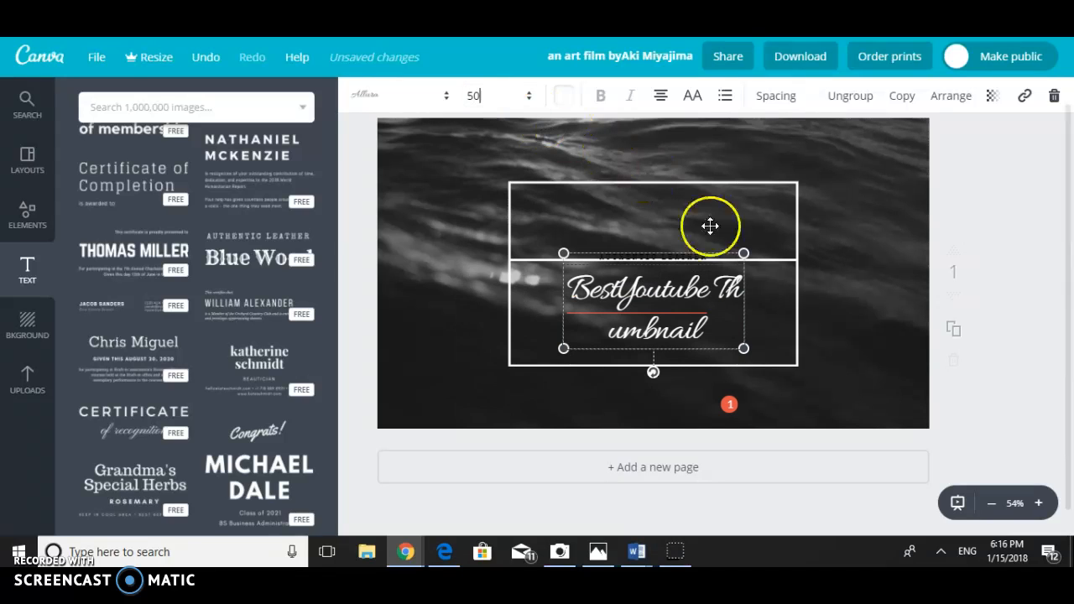
- Enlarge the grouped text by its corner until the "BestYoutube Thumbnail" font size is about 59.7
{"action": "left_click", "coordinate": [744, 345]}
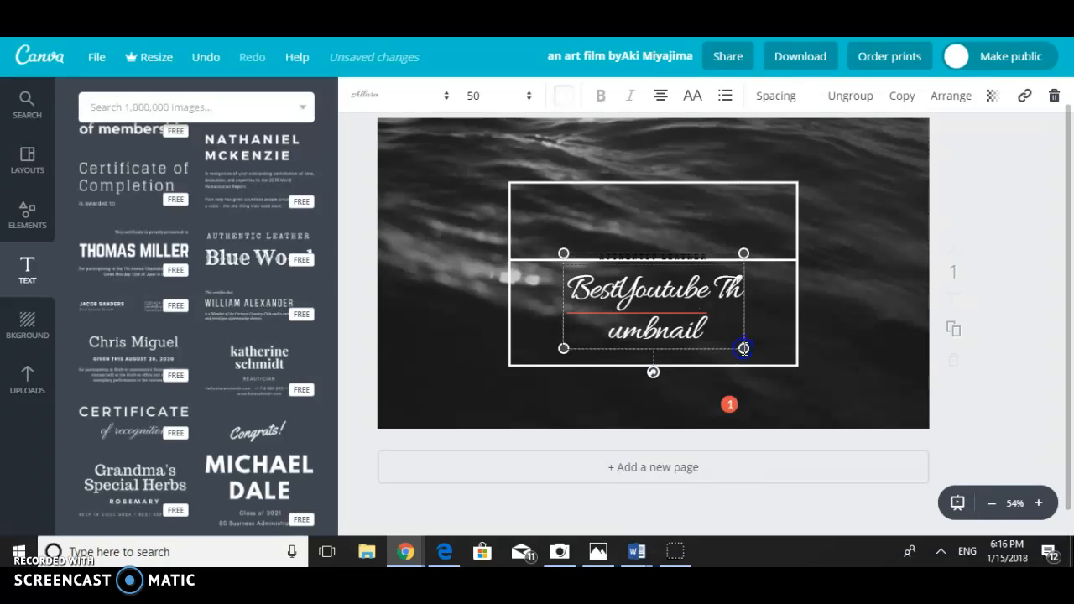
{"action": "left_click_drag", "start_coordinate": [745, 252], "coordinate": [781, 234]}
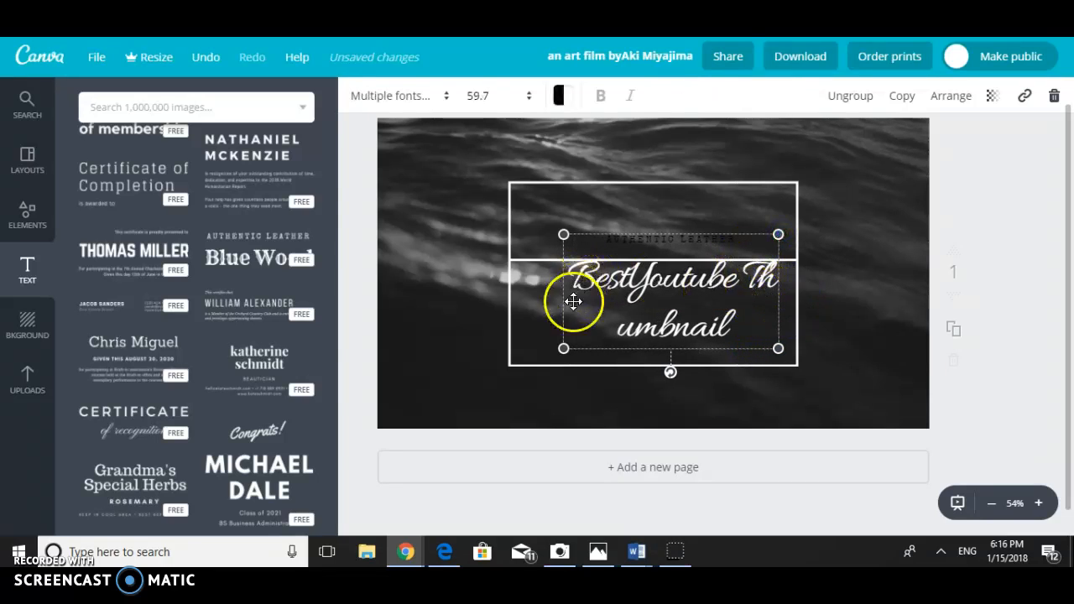
- Enlarge the grouped text by its corner to a font size of about 71.3 and delete the white frame around it
{"action": "left_click_drag", "start_coordinate": [544, 350], "coordinate": [503, 372]}
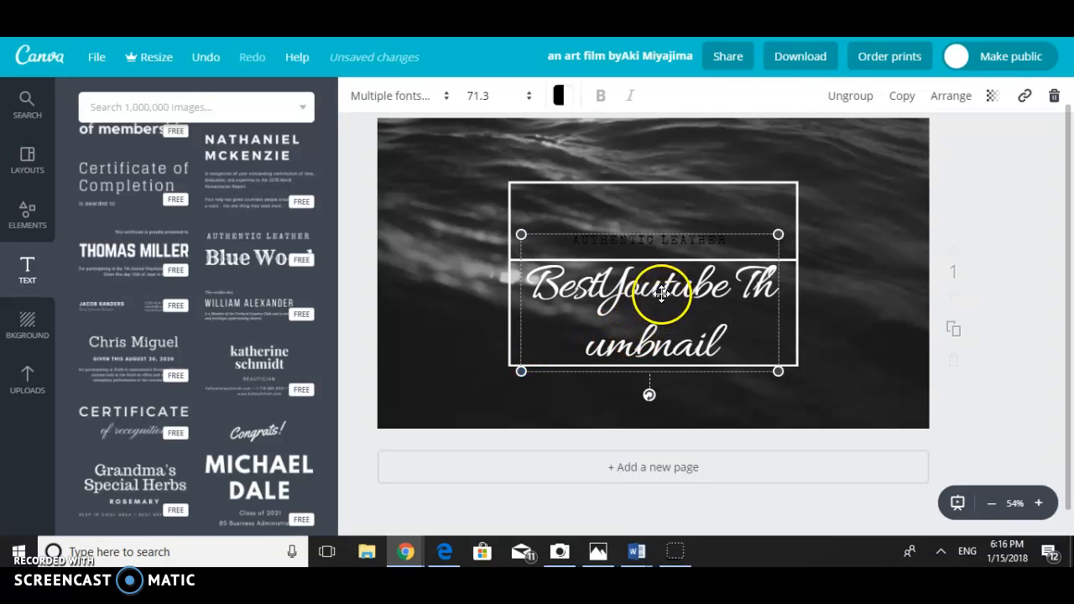
{"action": "left_click", "coordinate": [797, 260]}
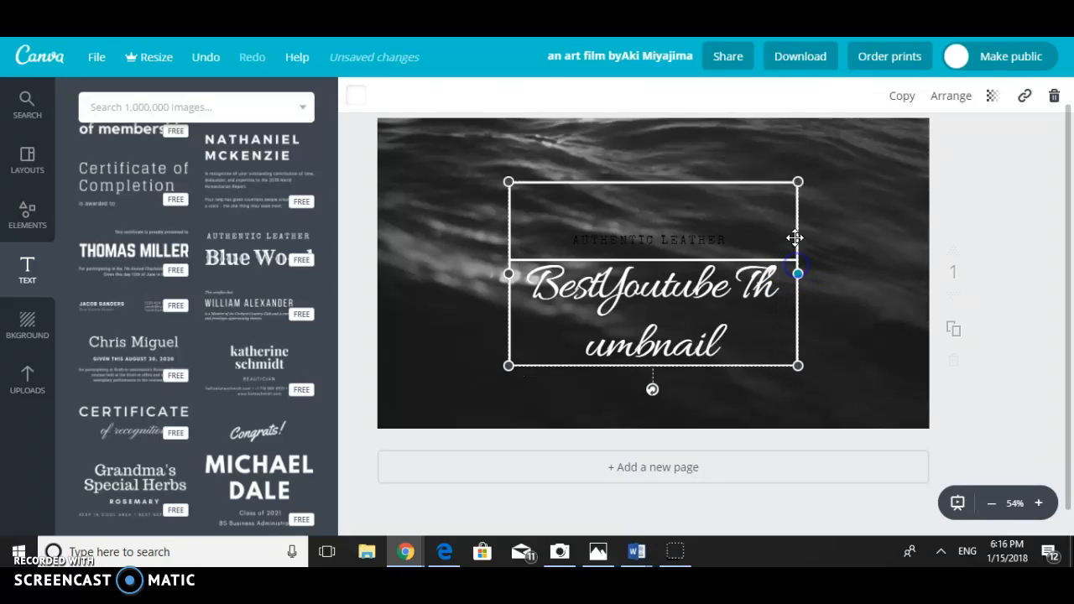
{"action": "right_click", "coordinate": [799, 181]}
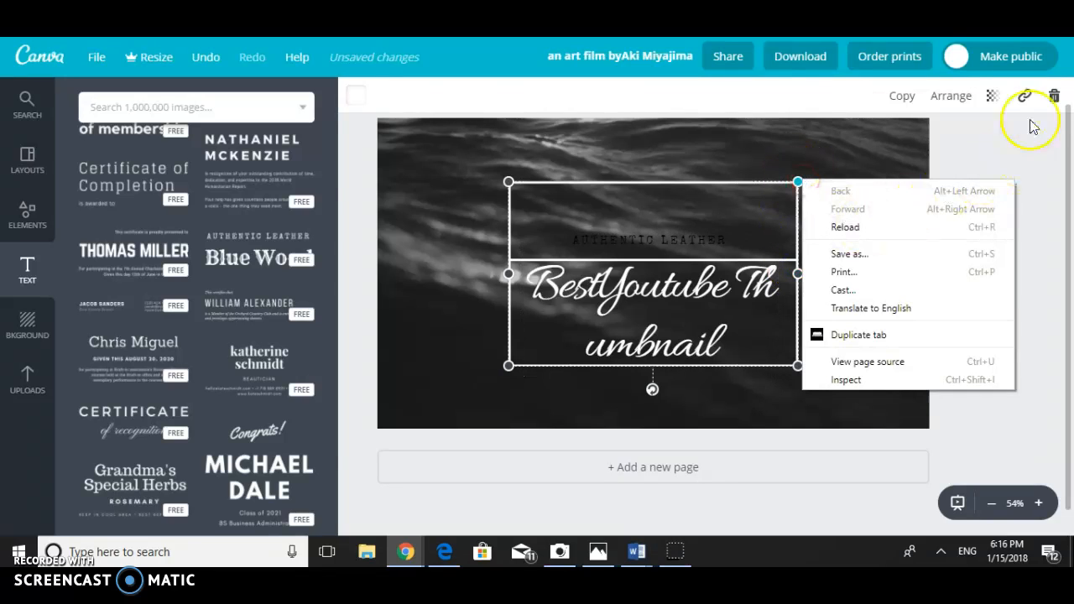
{"action": "left_click", "coordinate": [1055, 97]}
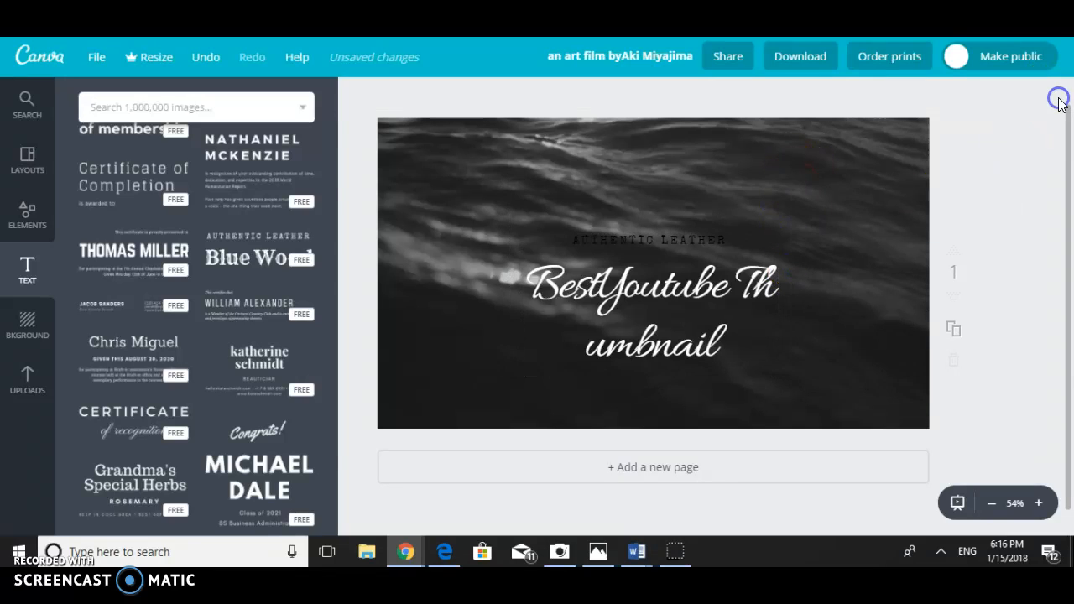
- Move the grouped text to the upper right part of the thumbnail
{"action": "left_click", "coordinate": [731, 266]}
{"action": "left_click_drag", "start_coordinate": [720, 286], "coordinate": [854, 204]}
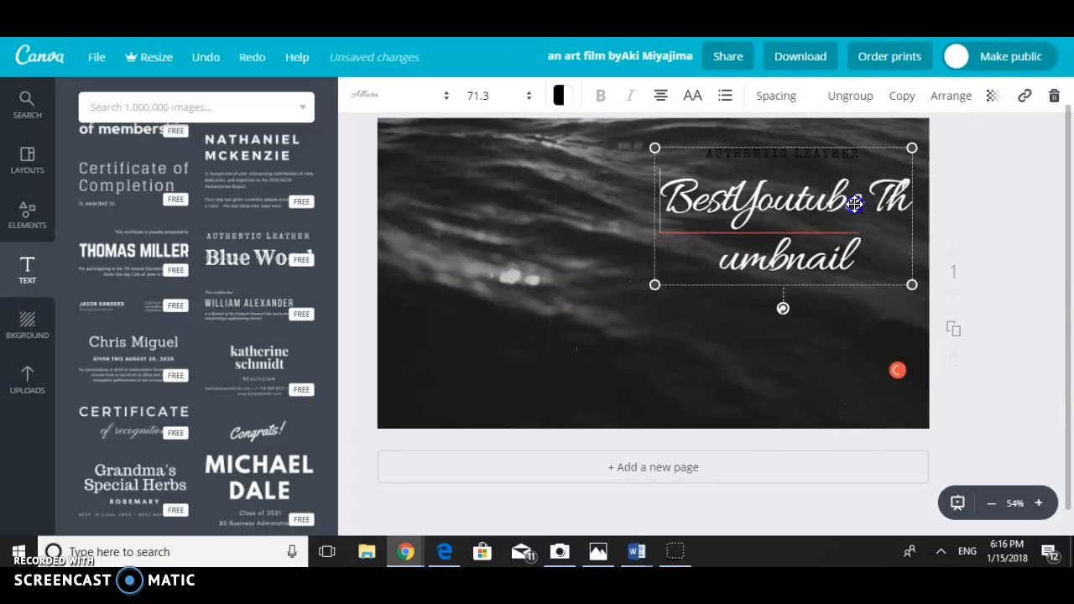
{"action": "left_click", "coordinate": [745, 312]}
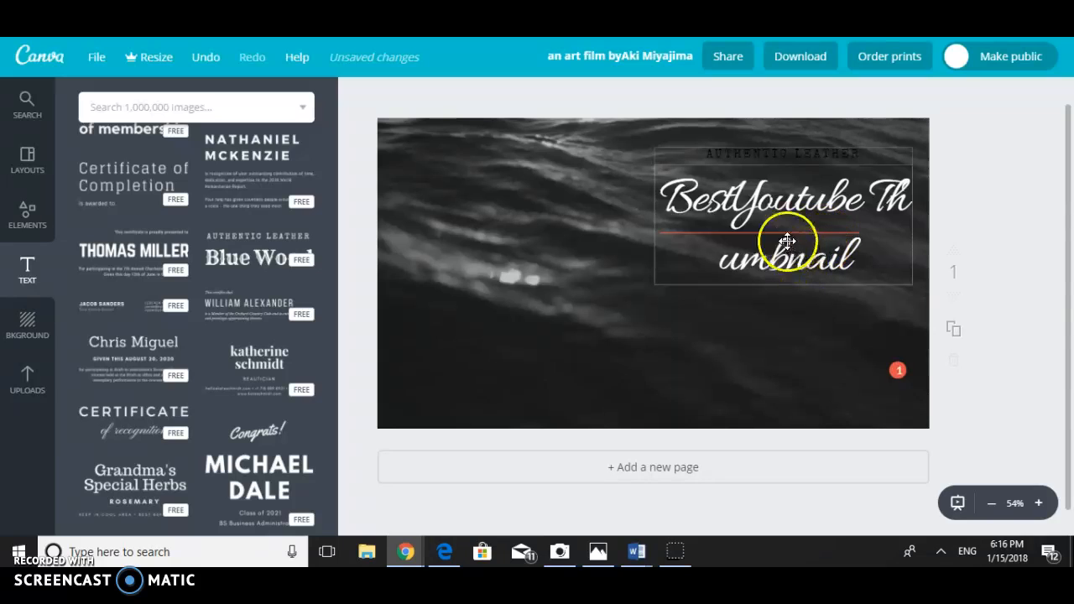
- Reflow the script text into "Best Youtube" above "Thumbnail" and move the text group slightly lower
{"action": "left_click", "coordinate": [750, 215]}
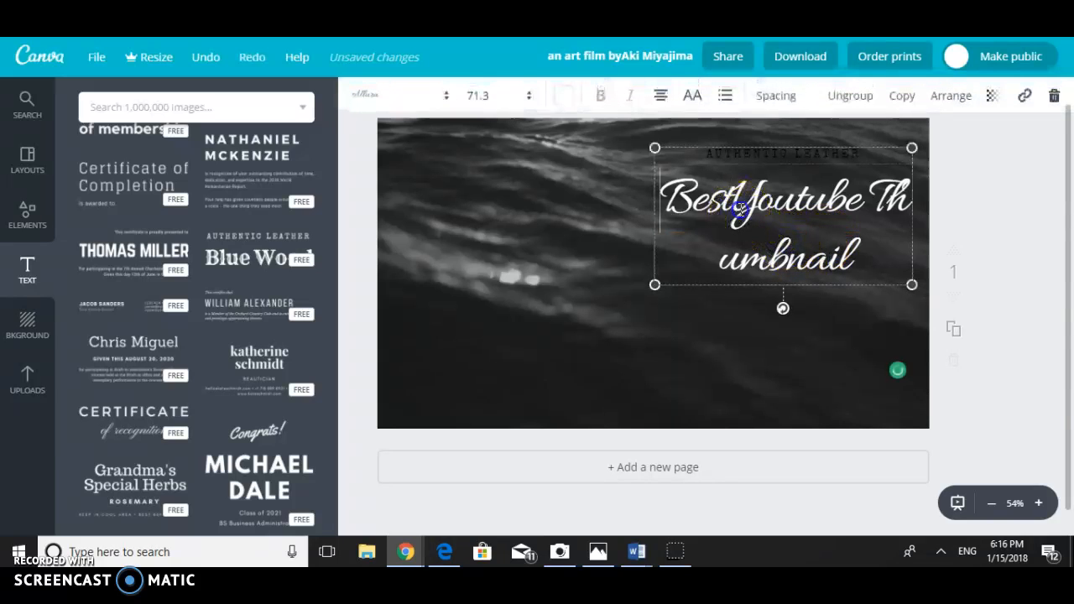
{"action": "key", "text": "Return"}
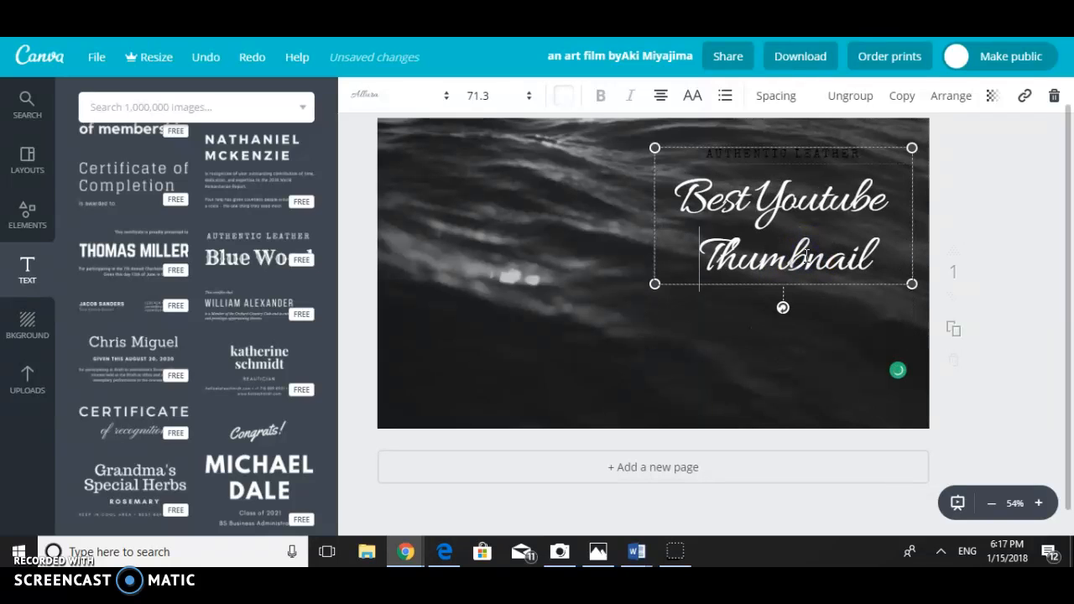
{"action": "left_click", "coordinate": [768, 232]}
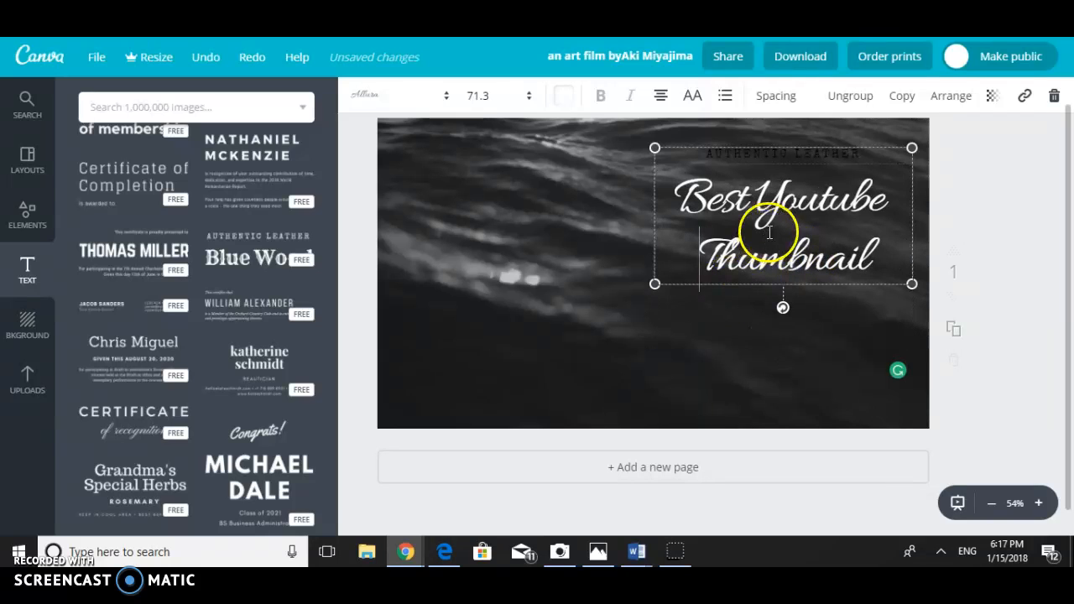
{"action": "left_click", "coordinate": [707, 325]}
{"action": "left_click_drag", "start_coordinate": [788, 248], "coordinate": [790, 303]}
- Try the free dark blue gradient background on the page
{"action": "left_click", "coordinate": [550, 276]}
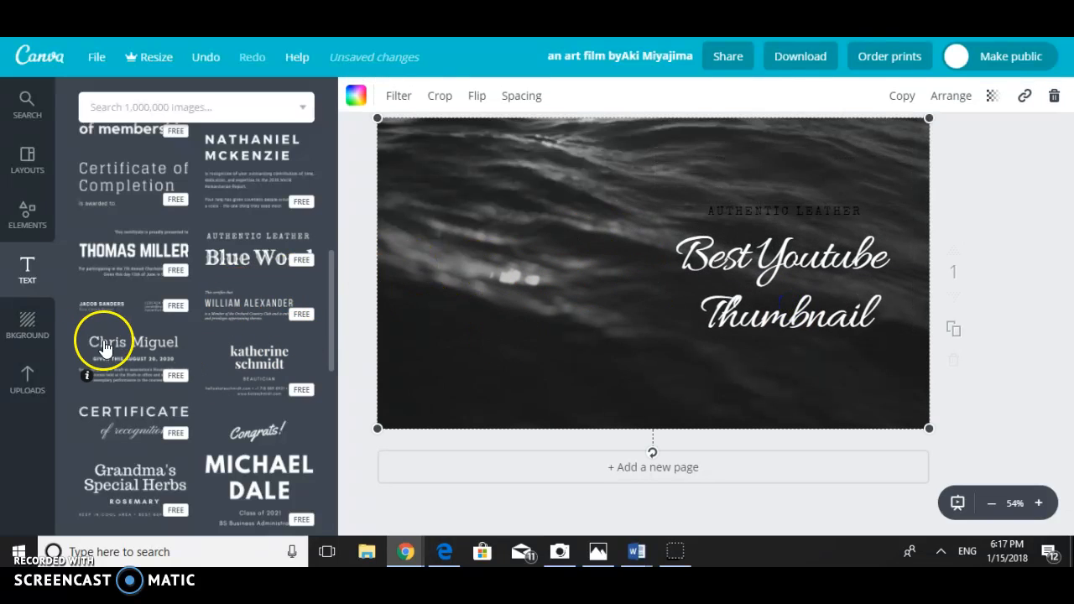
{"action": "left_click", "coordinate": [37, 333]}
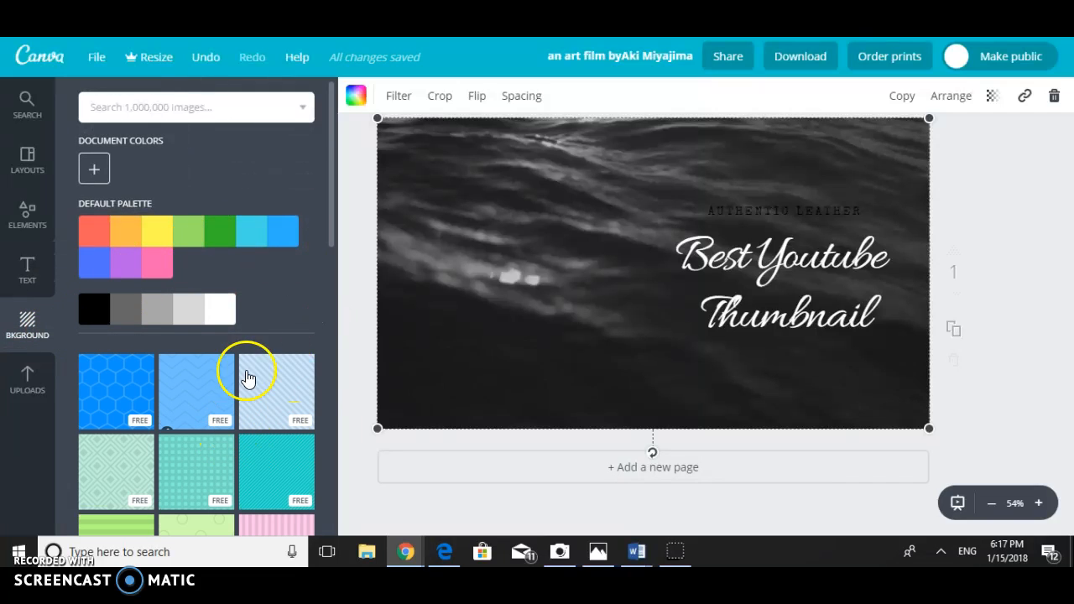
{"action": "scroll", "coordinate": [225, 384], "scroll_direction": "down", "scroll_amount": 10}
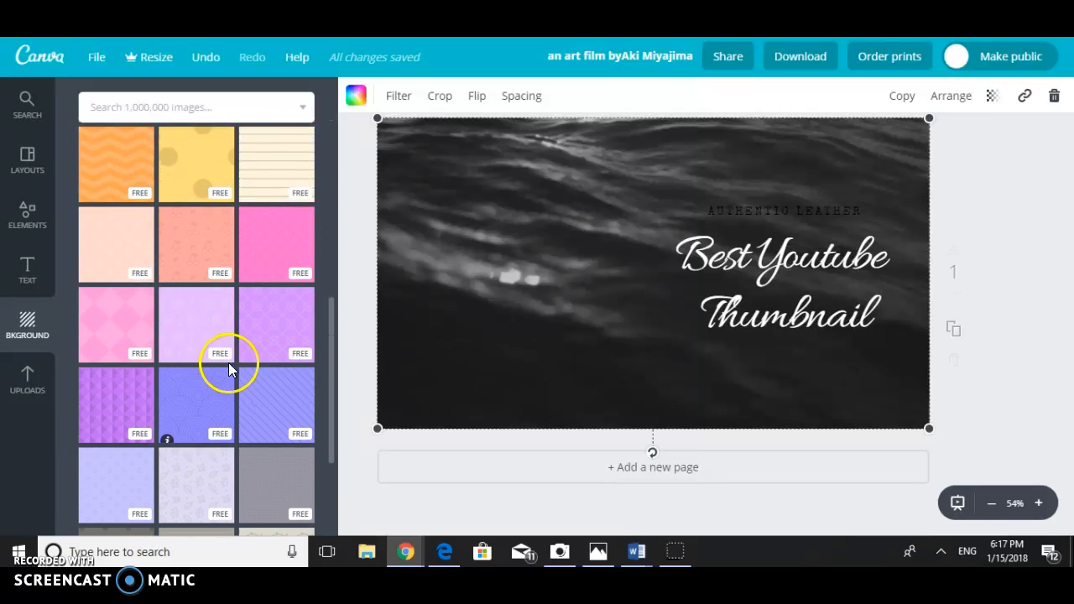
{"action": "scroll", "coordinate": [229, 369], "scroll_direction": "down", "scroll_amount": 3}
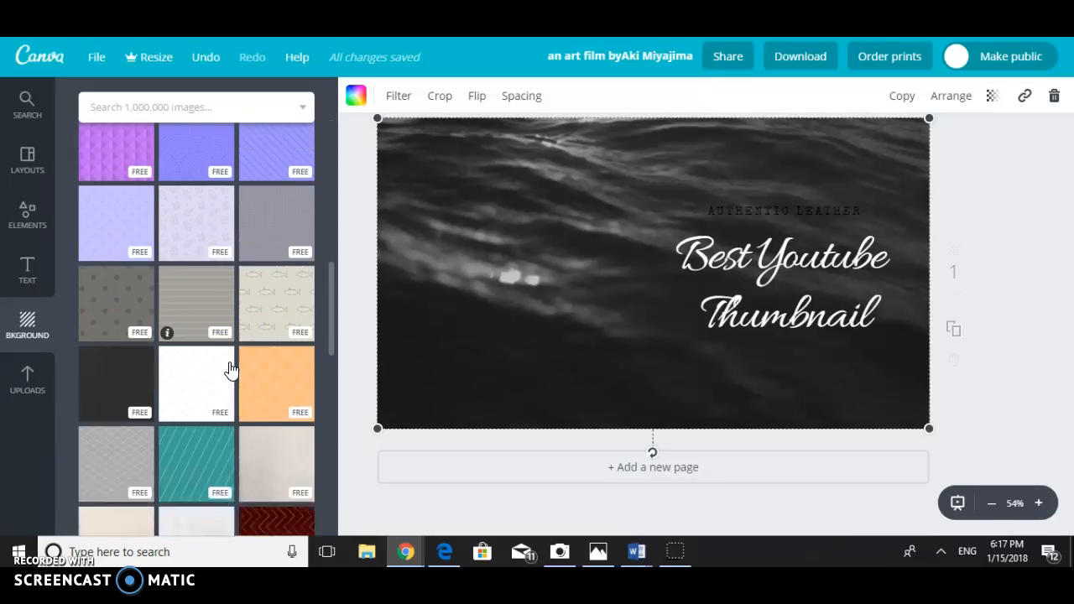
{"action": "scroll", "coordinate": [230, 370], "scroll_direction": "down", "scroll_amount": 3}
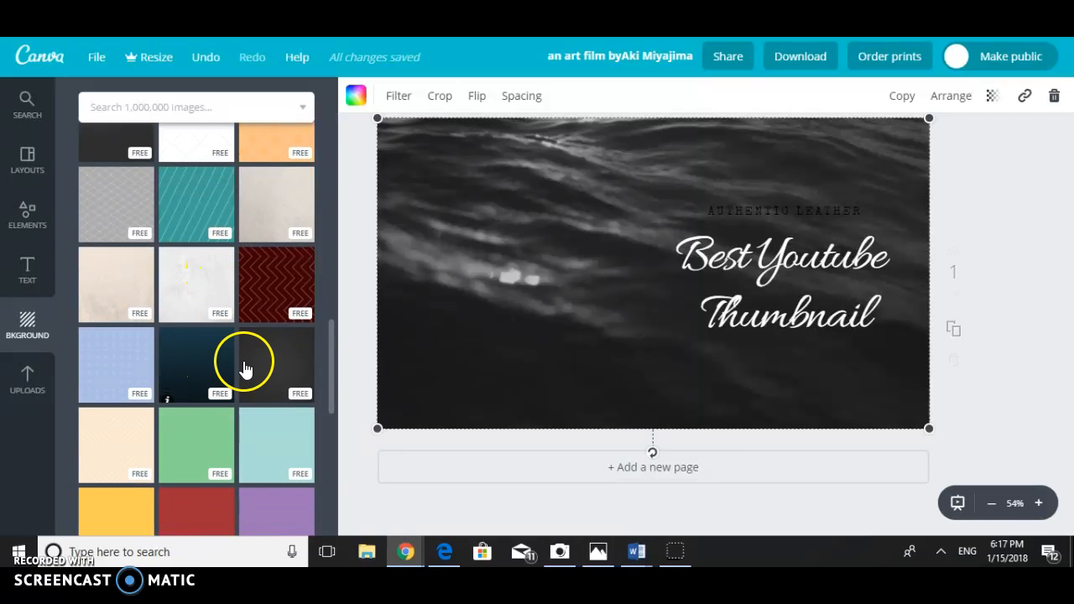
{"action": "left_click", "coordinate": [199, 366]}
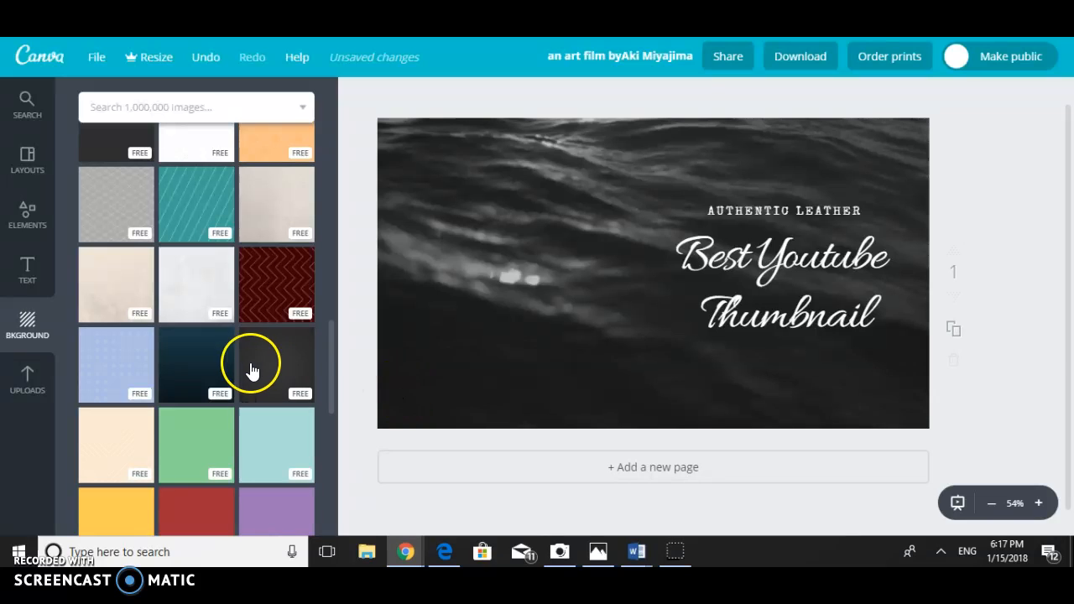
{"action": "left_click", "coordinate": [234, 368]}
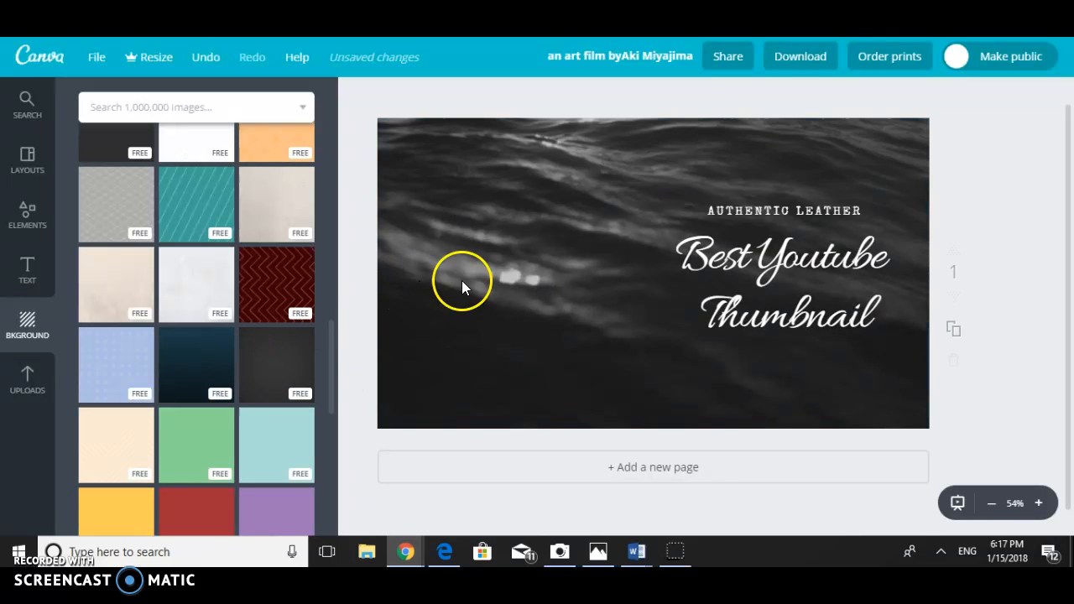
- Apply the free light blue dotted background to the page and look through the remaining free and paid backgrounds
{"action": "left_click", "coordinate": [630, 238]}
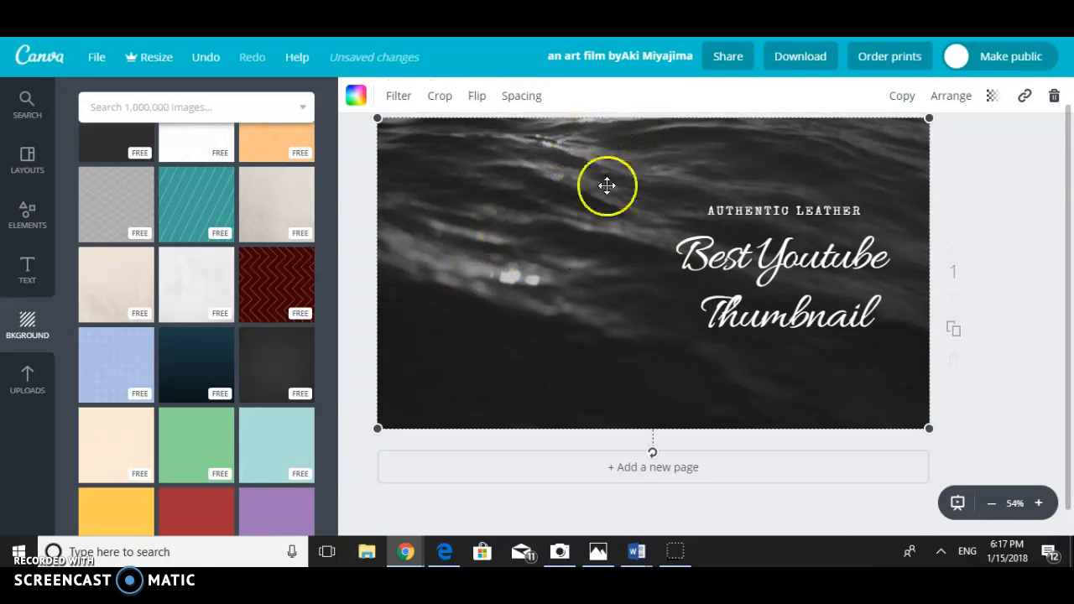
{"action": "left_click", "coordinate": [118, 373]}
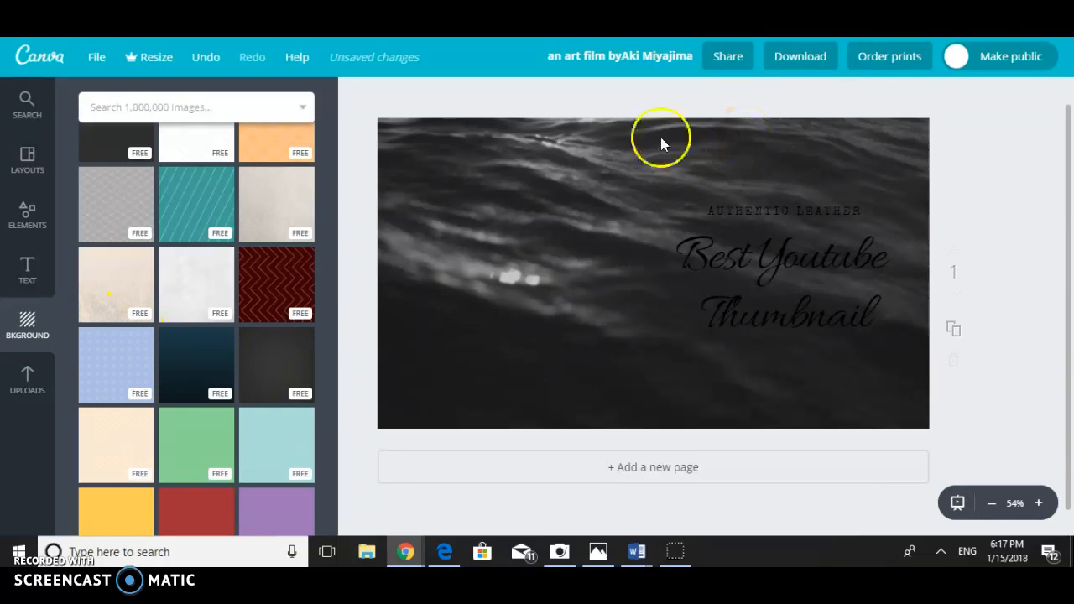
{"action": "scroll", "coordinate": [159, 380], "scroll_direction": "down", "scroll_amount": 5}
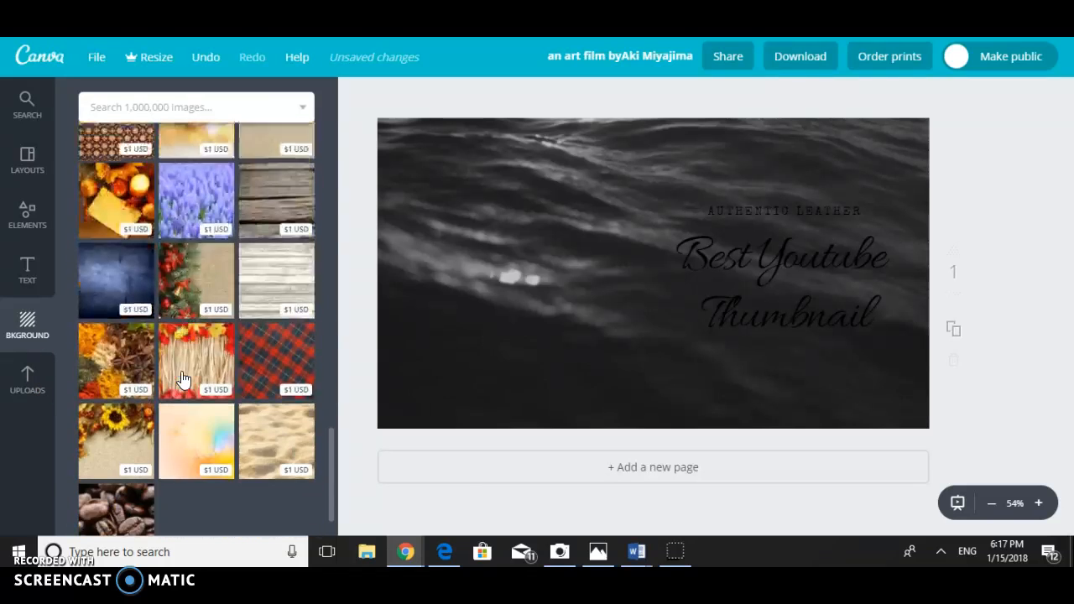
{"action": "scroll", "coordinate": [183, 380], "scroll_direction": "up", "scroll_amount": 5}
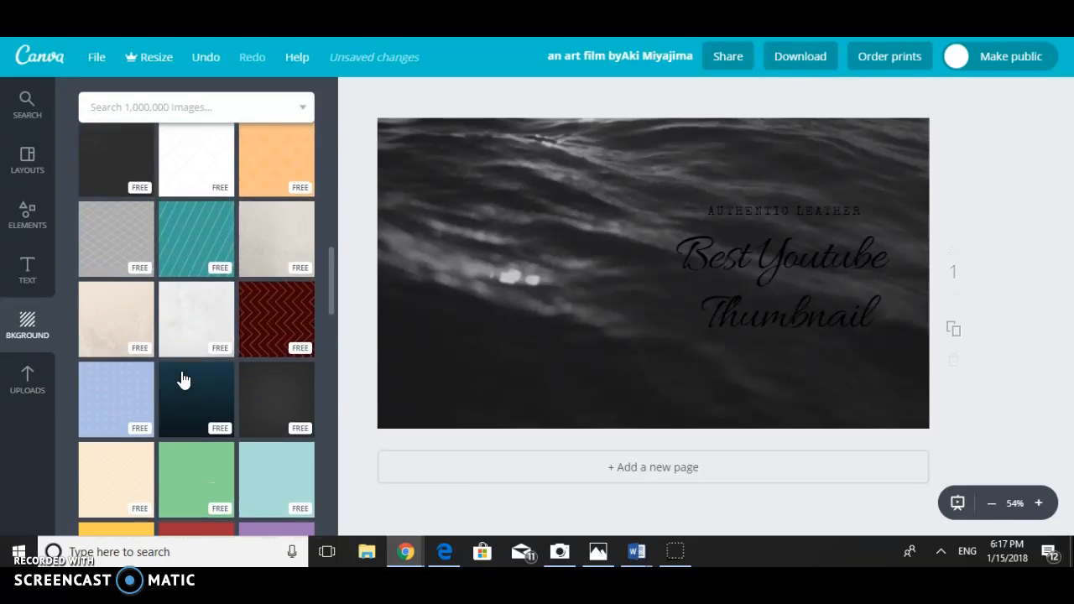
{"action": "scroll", "coordinate": [183, 380], "scroll_direction": "up", "scroll_amount": 1}
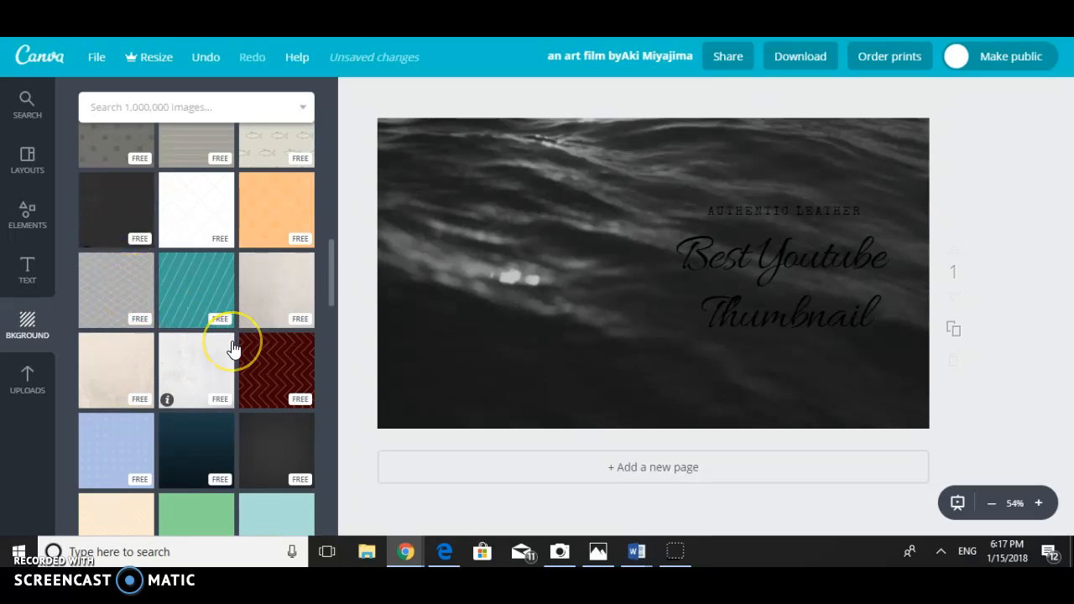
{"action": "scroll", "coordinate": [237, 345], "scroll_direction": "down", "scroll_amount": 4}
{"action": "scroll", "coordinate": [234, 349], "scroll_direction": "down", "scroll_amount": 3}
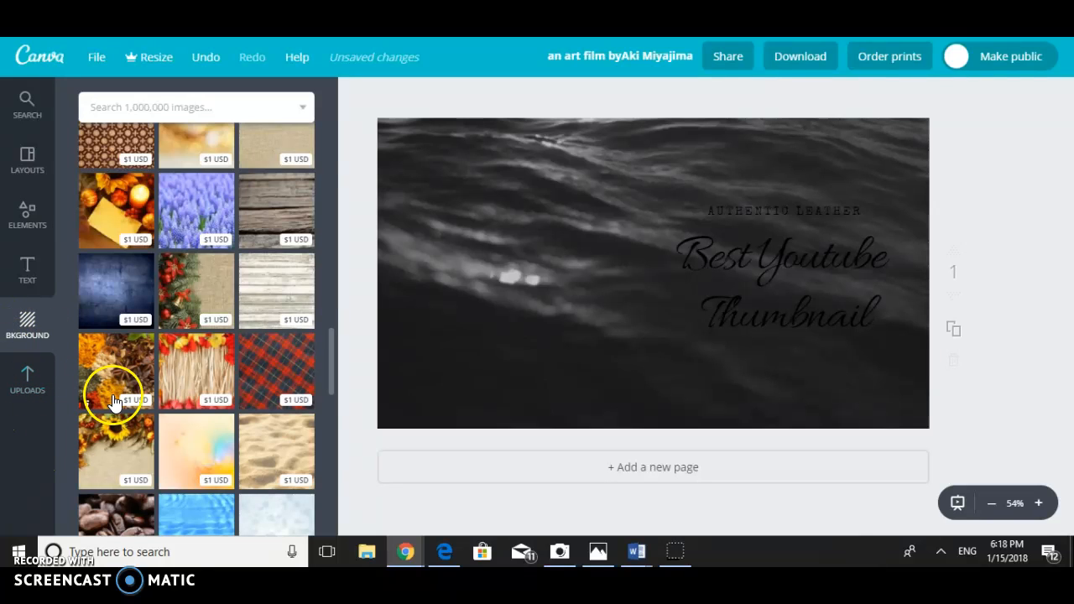
- Look through the computer's Pictures folder for images to upload, without uploading any
{"action": "left_click", "coordinate": [26, 386]}
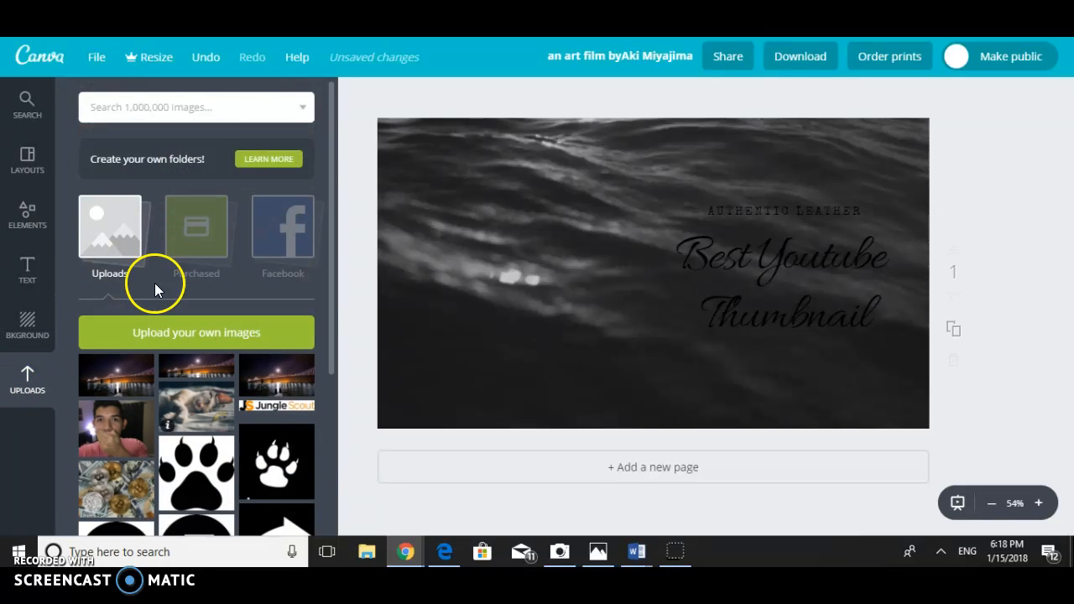
{"action": "left_click", "coordinate": [156, 331]}
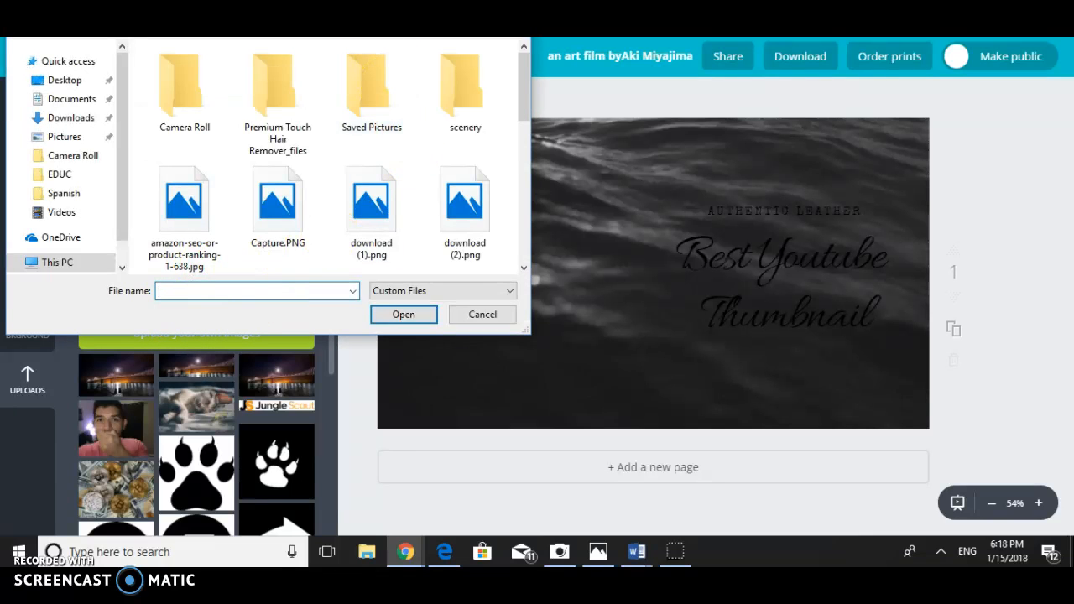
{"action": "left_click_drag", "start_coordinate": [355, 0], "coordinate": [355, 180]}
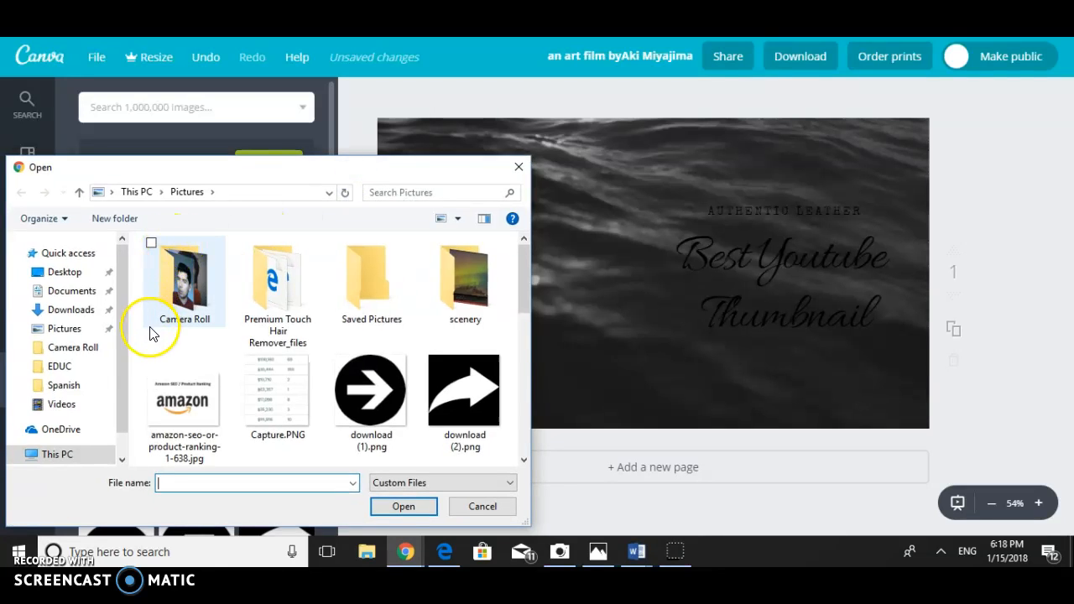
{"action": "left_click_drag", "start_coordinate": [522, 302], "coordinate": [525, 338]}
{"action": "left_click_drag", "start_coordinate": [524, 336], "coordinate": [524, 337]}
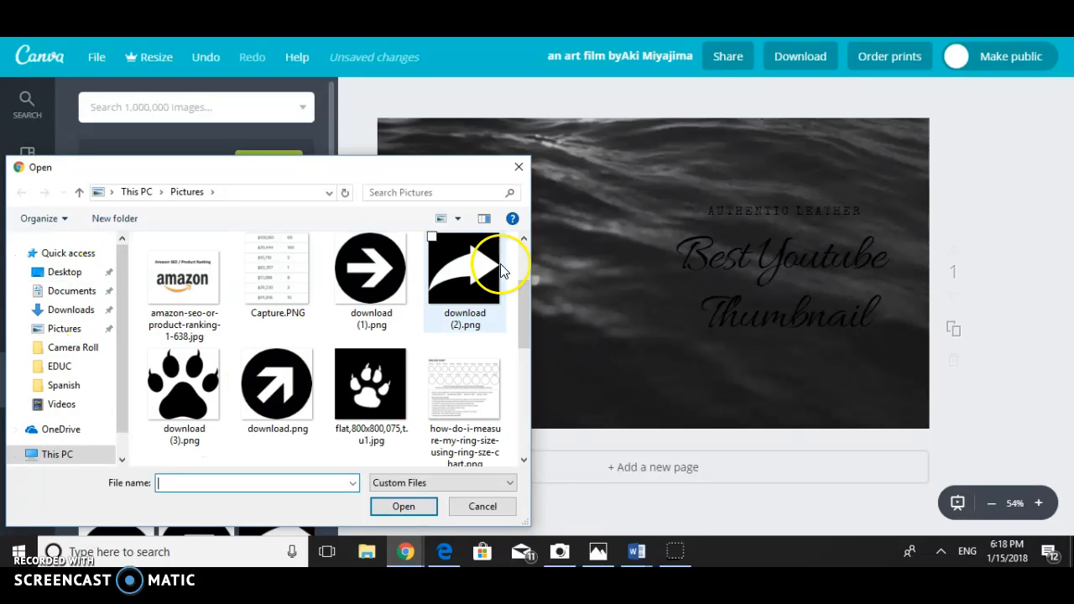
{"action": "left_click_drag", "start_coordinate": [125, 412], "coordinate": [113, 361]}
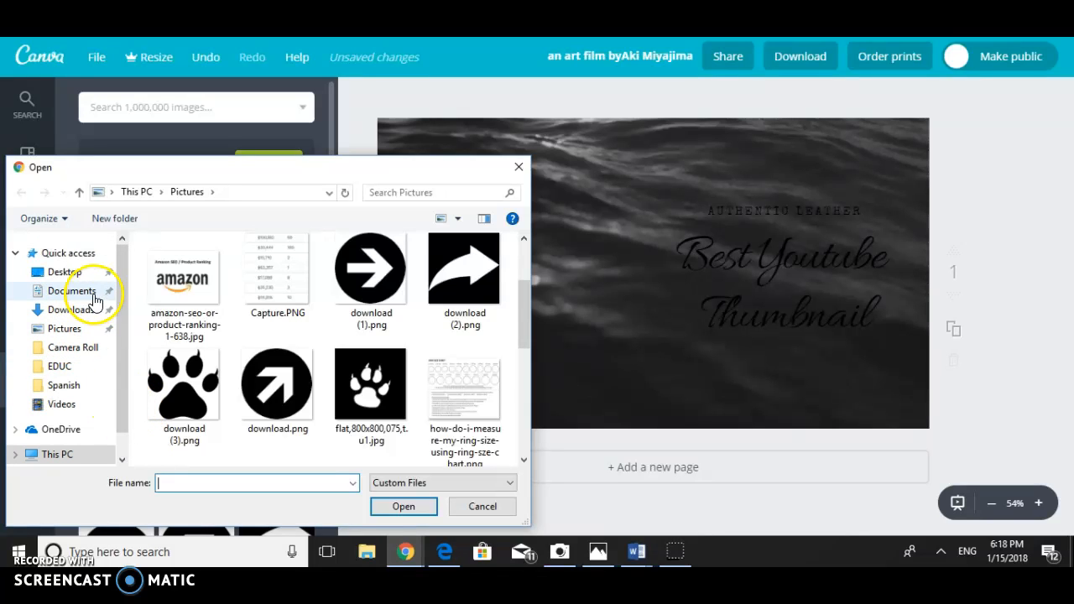
{"action": "left_click", "coordinate": [518, 166]}
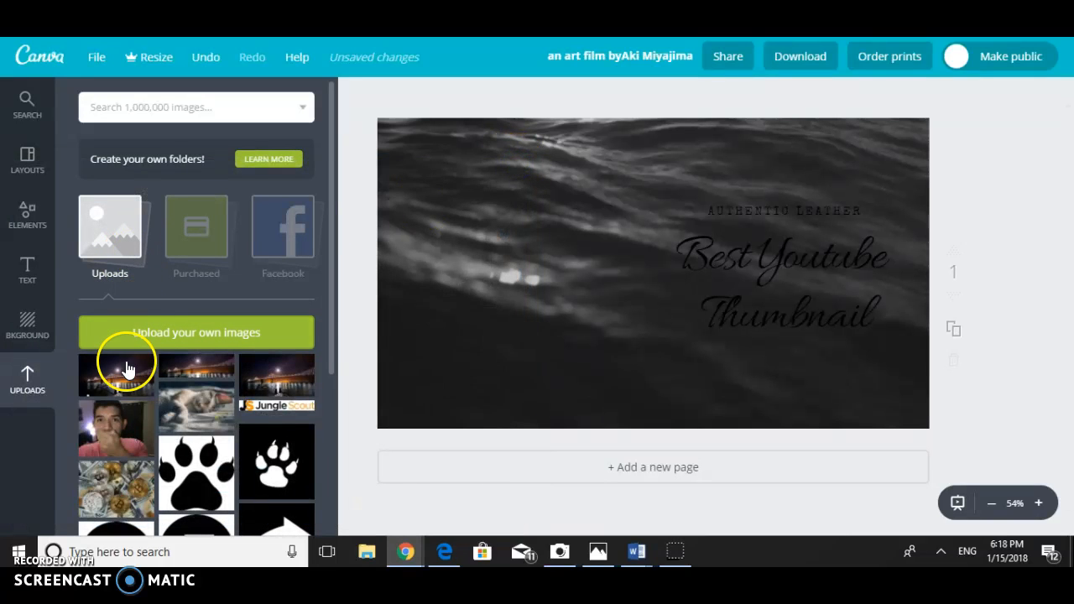
- Add the uploaded portrait photo of a man covering his mouth to the thumbnail and delete it again
{"action": "left_click", "coordinate": [127, 412]}
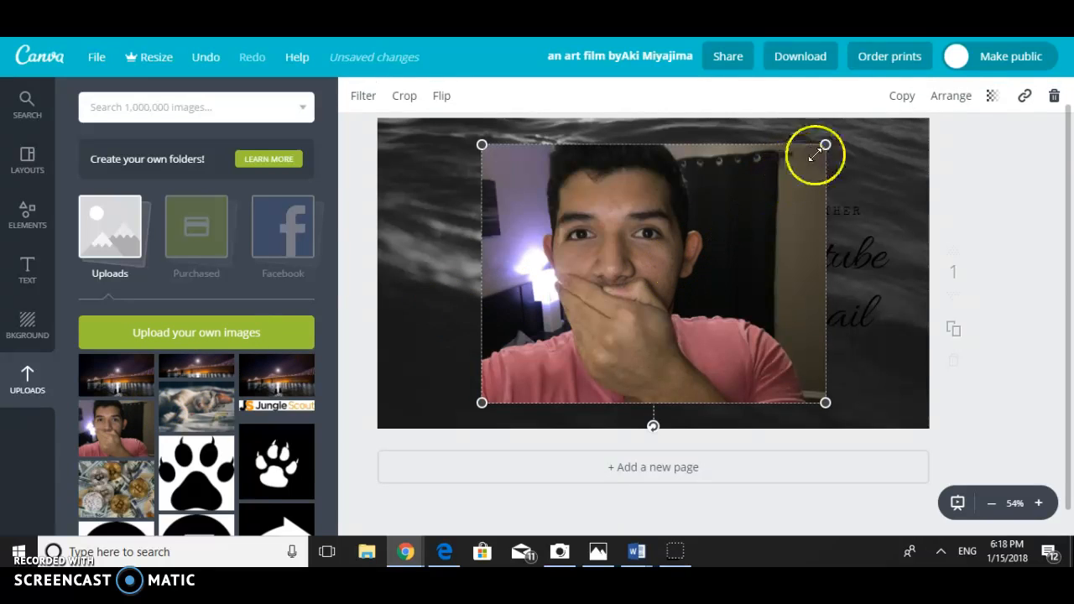
{"action": "left_click", "coordinate": [1054, 96]}
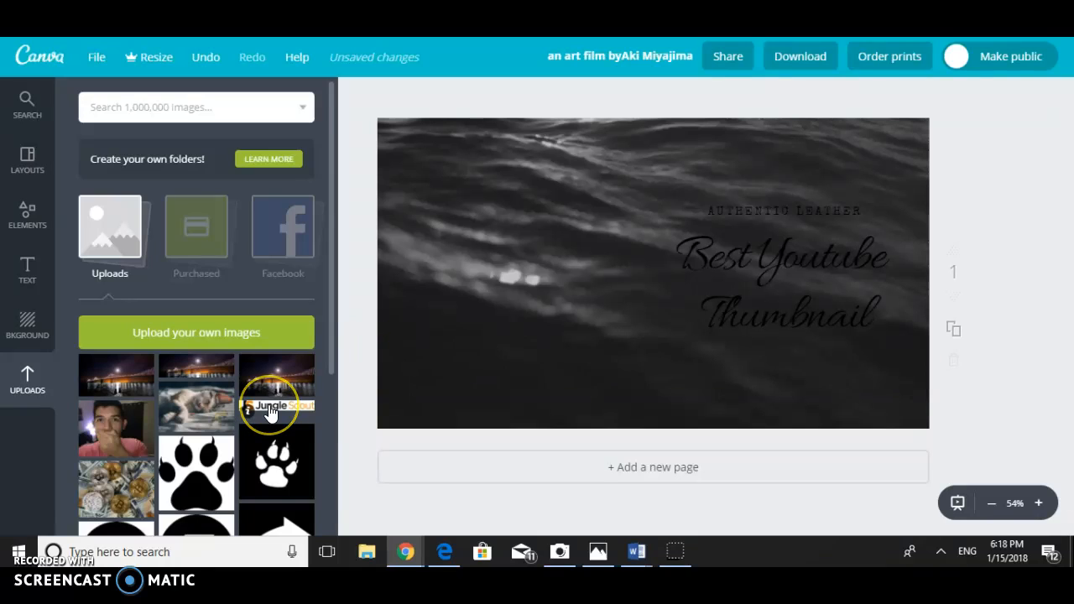
- Add the uploaded table-of-figures image and drop it in as the thumbnail's full background picture
{"action": "scroll", "coordinate": [270, 403], "scroll_direction": "down", "scroll_amount": 3}
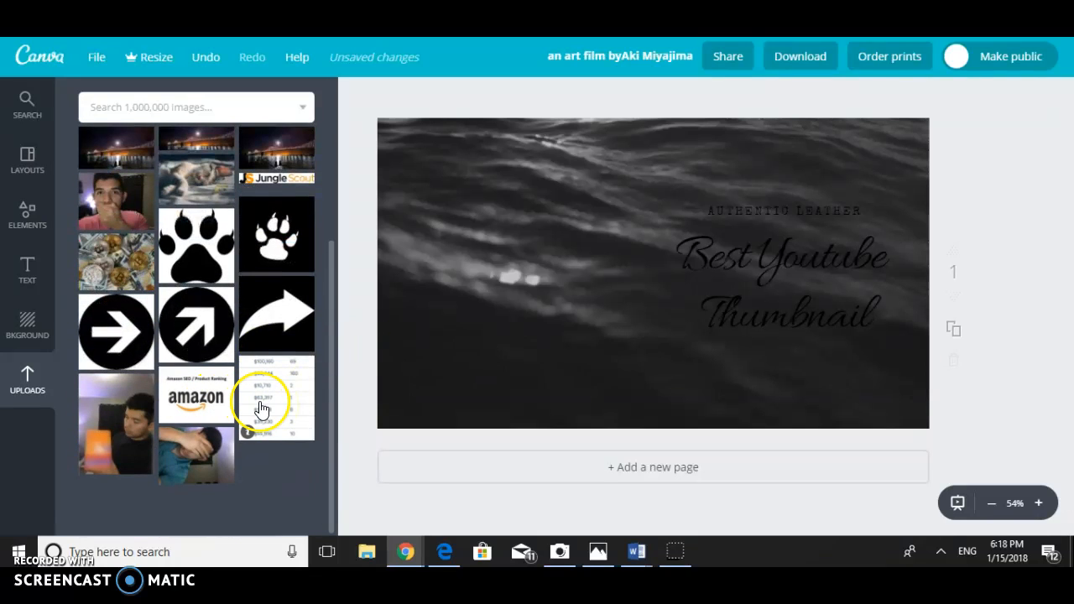
{"action": "left_click", "coordinate": [255, 396]}
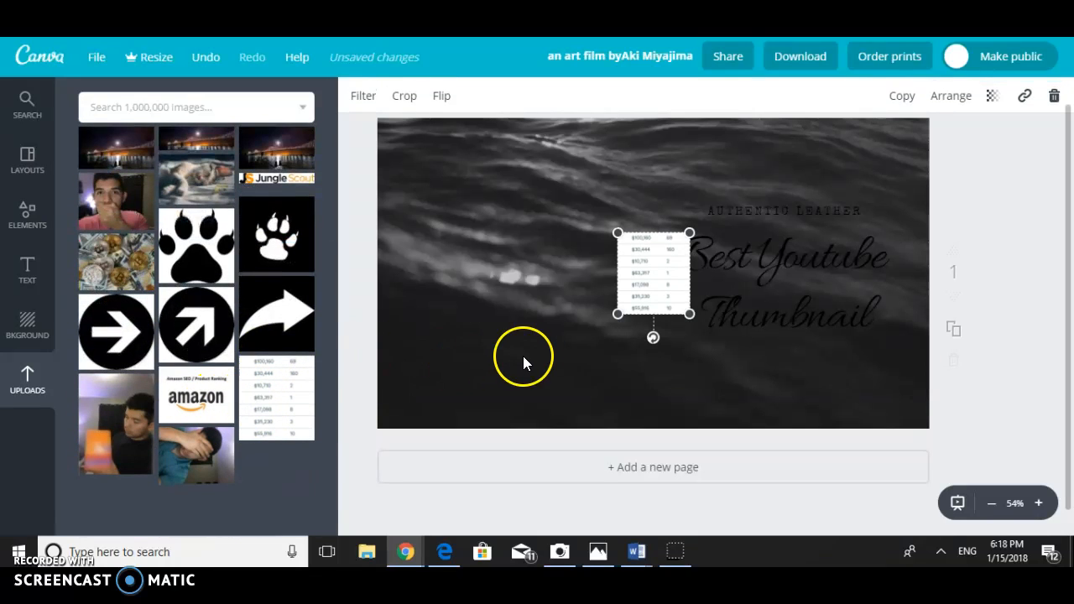
{"action": "left_click_drag", "start_coordinate": [619, 314], "coordinate": [485, 295]}
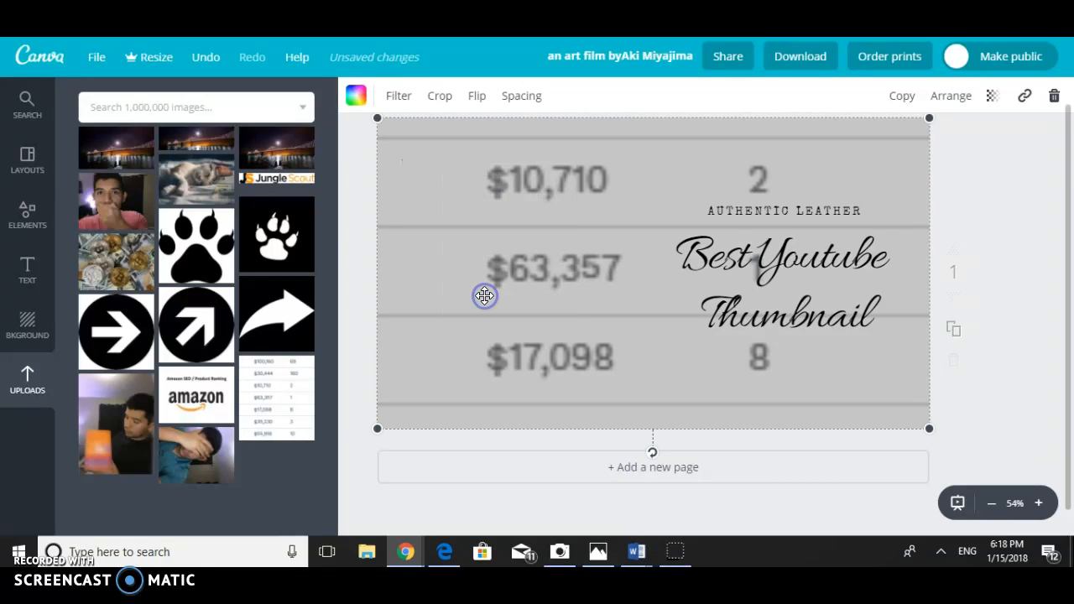
- Add a new page below the thumbnail and delete it again
{"action": "left_click", "coordinate": [502, 470]}
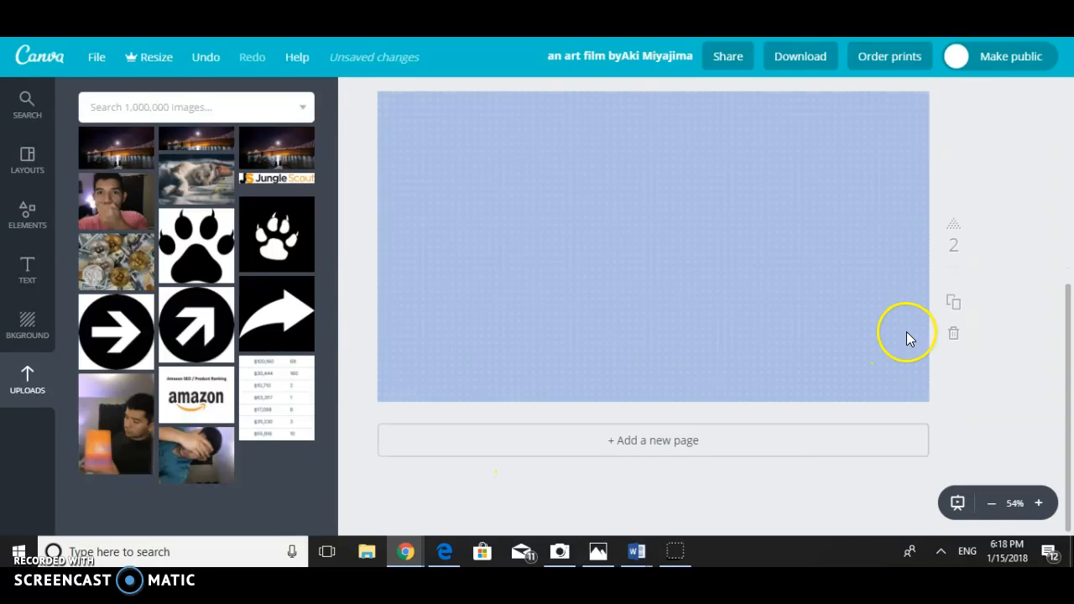
{"action": "left_click", "coordinate": [953, 334]}
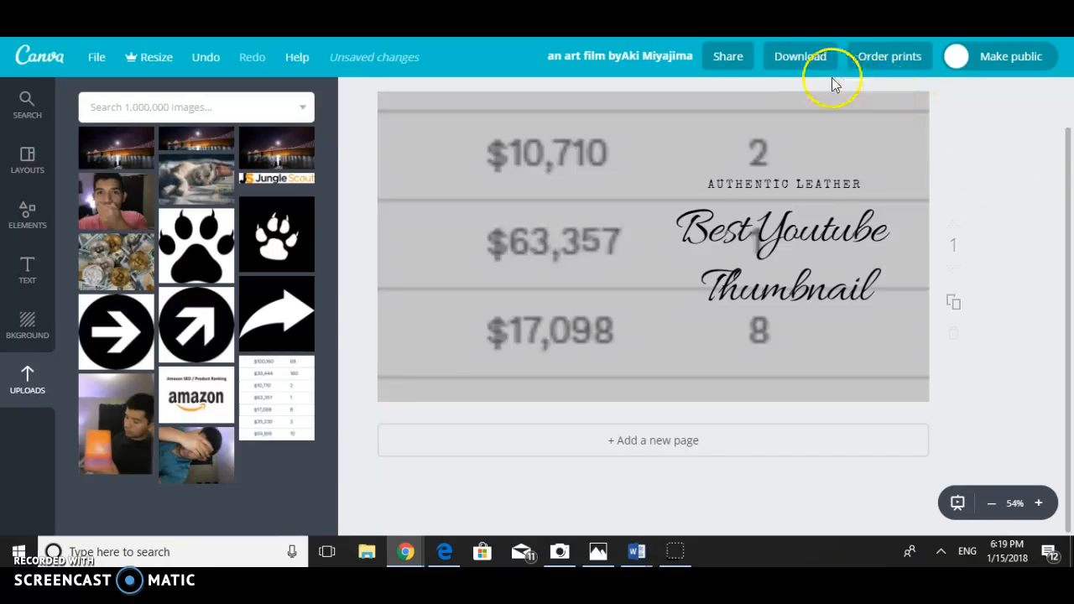
- Look through the file types offered for downloading the thumbnail and close the list without choosing another
{"action": "left_click", "coordinate": [786, 57]}
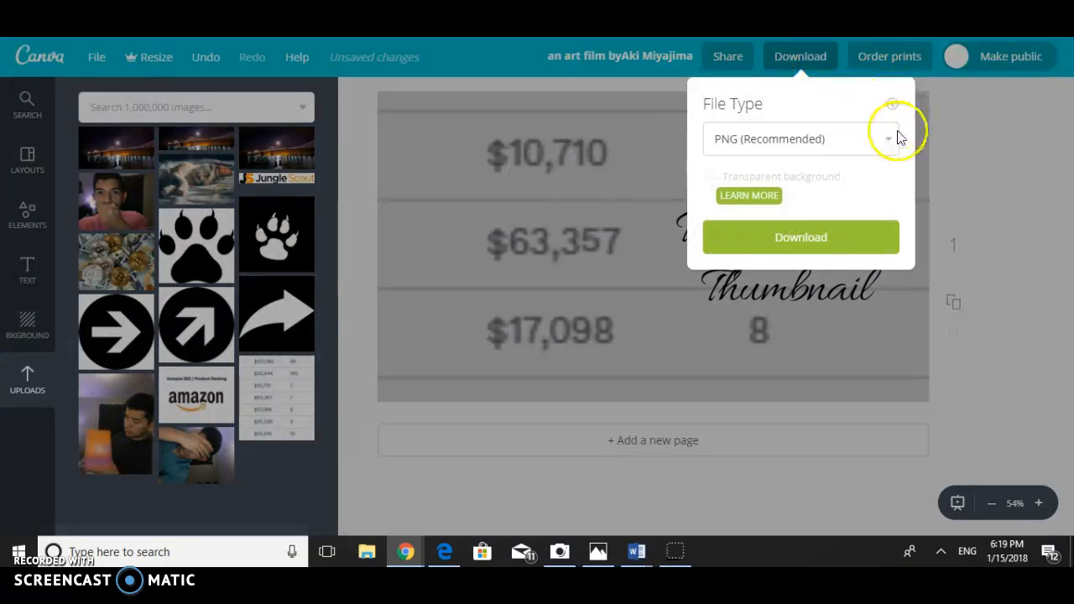
{"action": "left_click", "coordinate": [889, 140]}
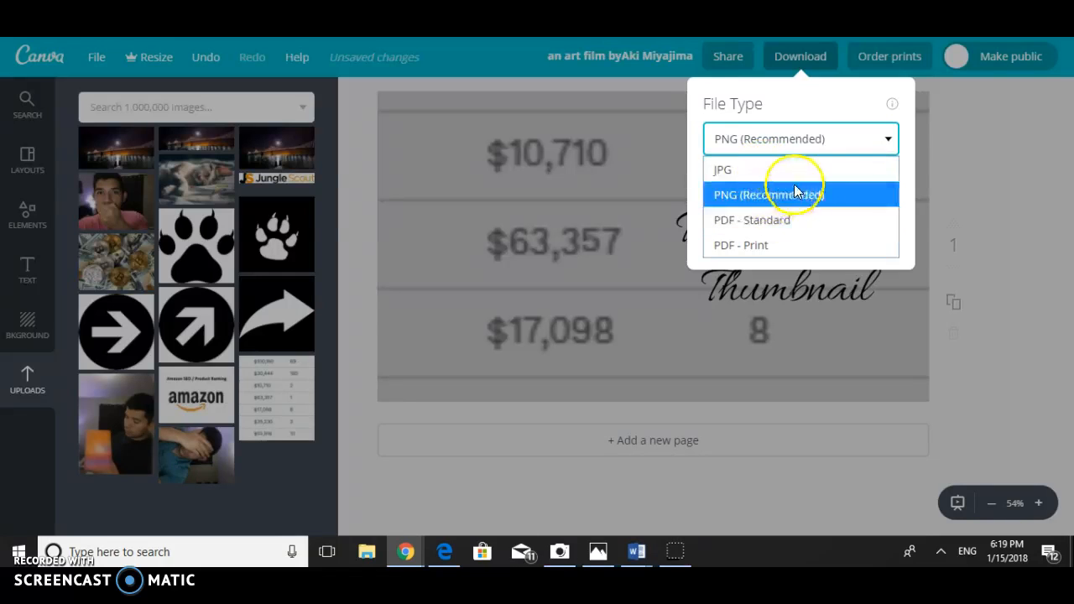
{"action": "left_click", "coordinate": [933, 123]}
{"action": "left_click", "coordinate": [932, 123]}
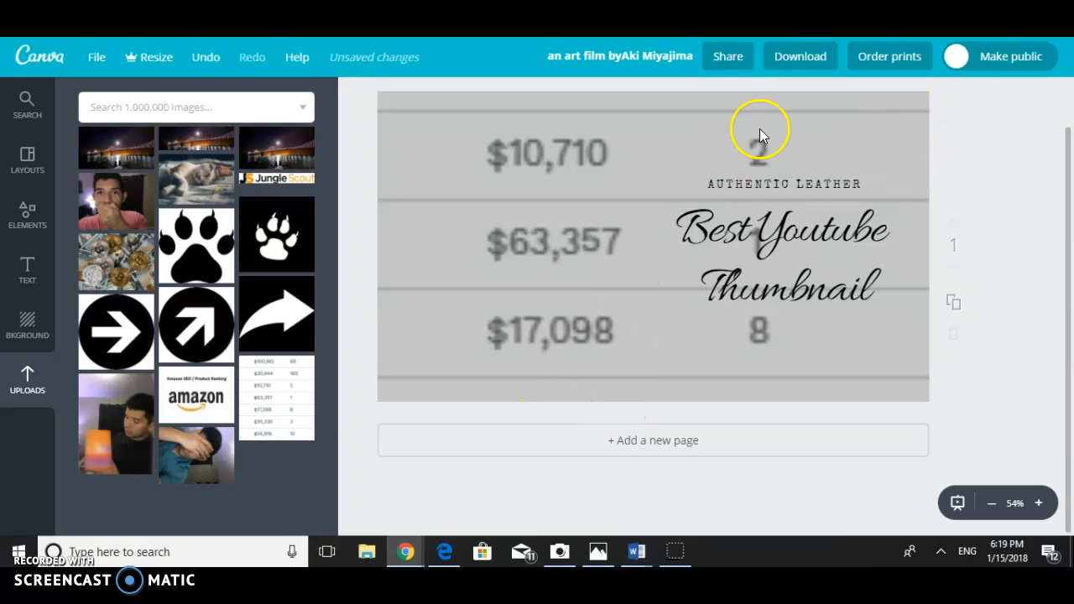
- Try to download the thumbnail as a PNG and close the design preparation dialog
{"action": "left_click", "coordinate": [807, 64]}
{"action": "left_click", "coordinate": [770, 232]}
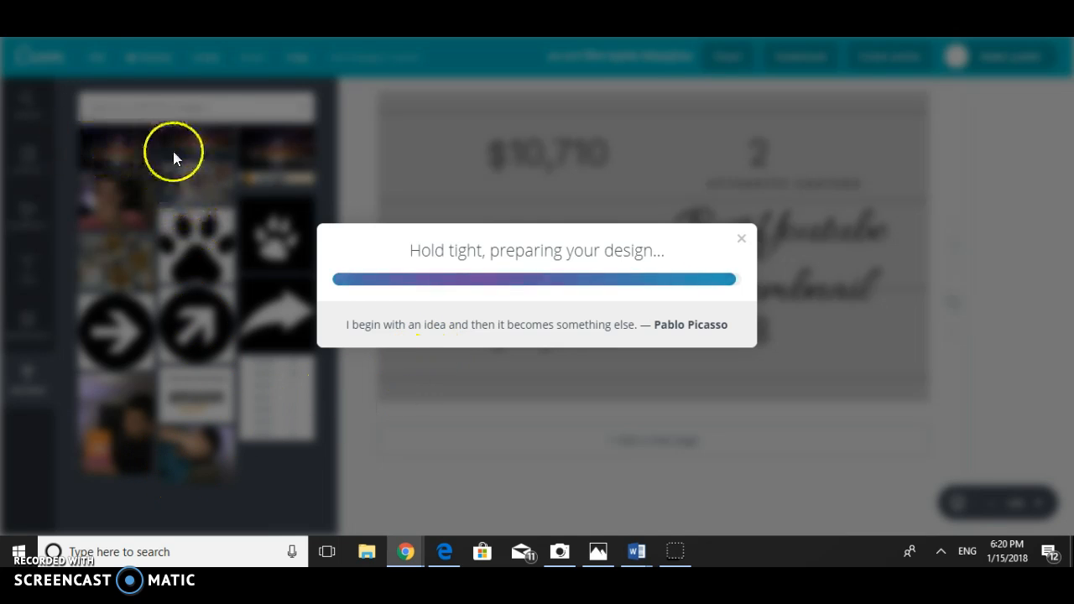
{"action": "left_click", "coordinate": [422, 307]}
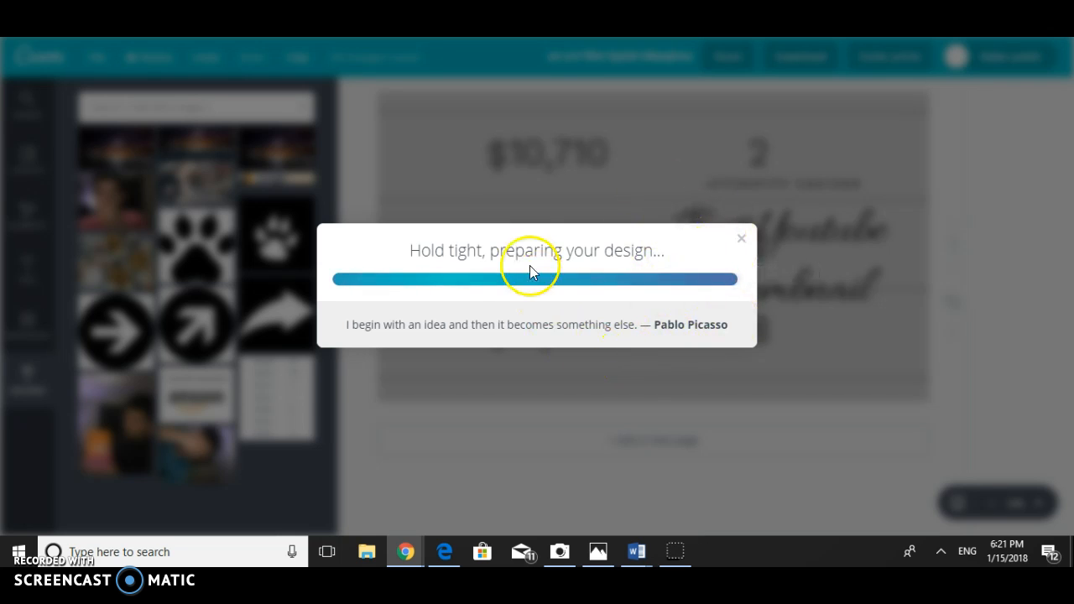
{"action": "left_click", "coordinate": [742, 240]}
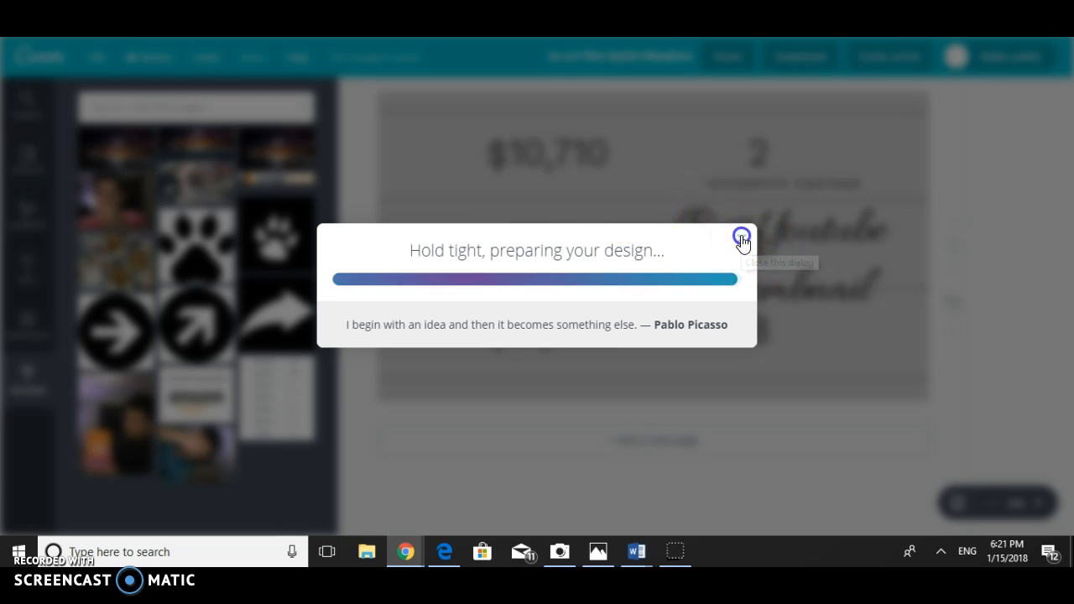
{"action": "left_click", "coordinate": [31, 264]}
{"action": "left_click", "coordinate": [27, 164]}
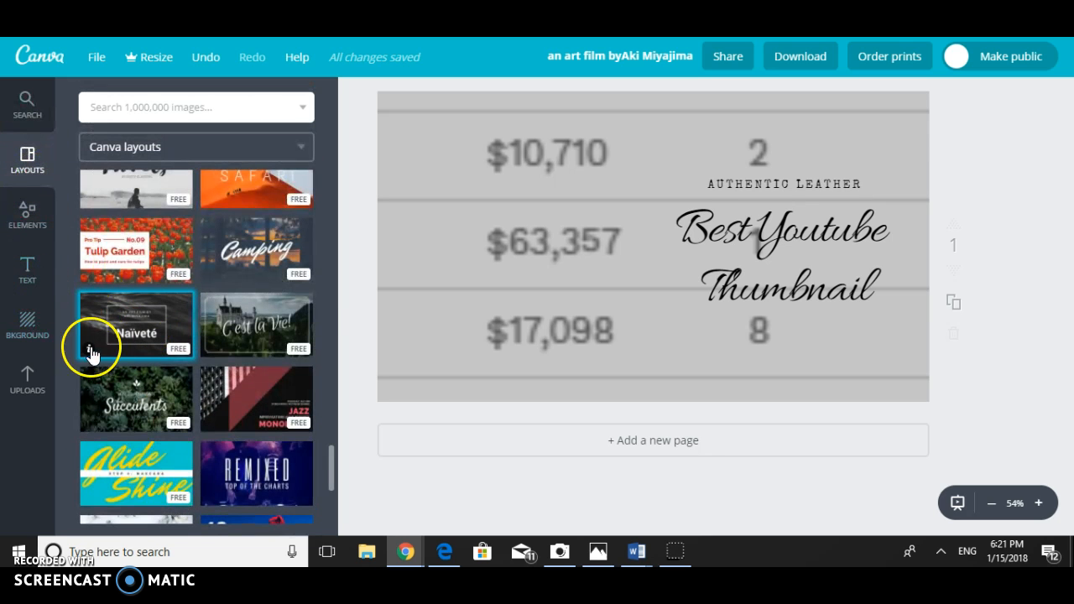
{"action": "left_click", "coordinate": [28, 327]}
{"action": "left_click", "coordinate": [21, 153]}
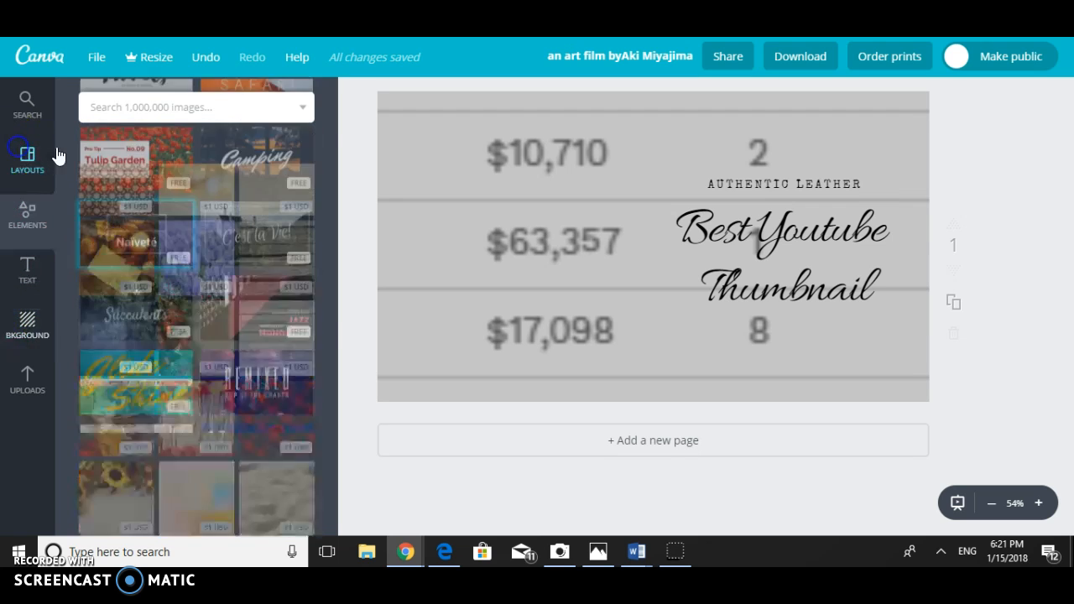
- Examine the filter and crop options for the table-of-figures background picture, and cancel the crop
{"action": "left_click", "coordinate": [522, 164]}
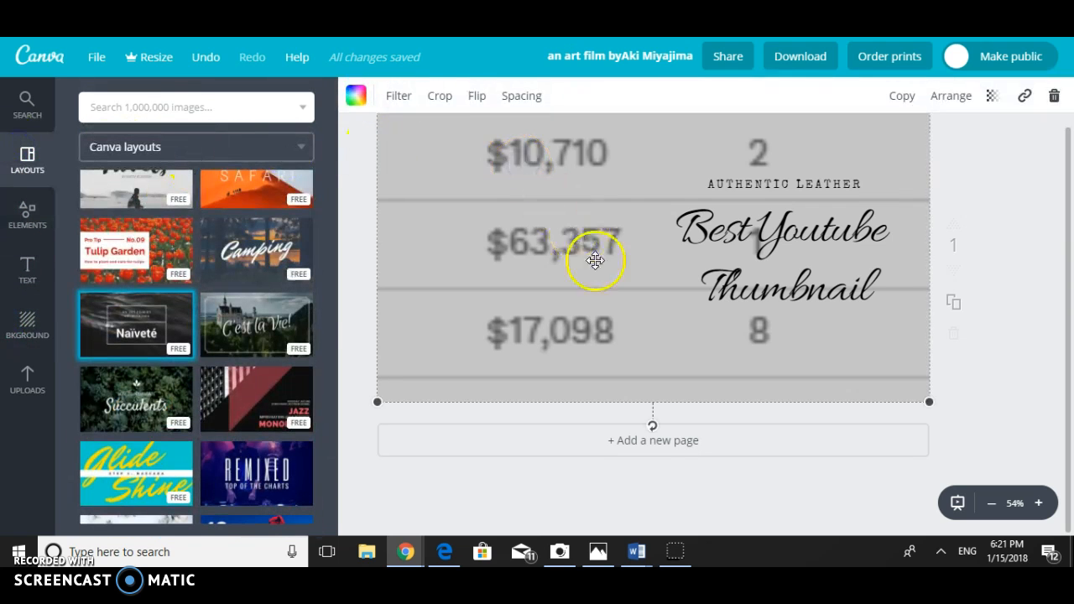
{"action": "left_click", "coordinate": [409, 95]}
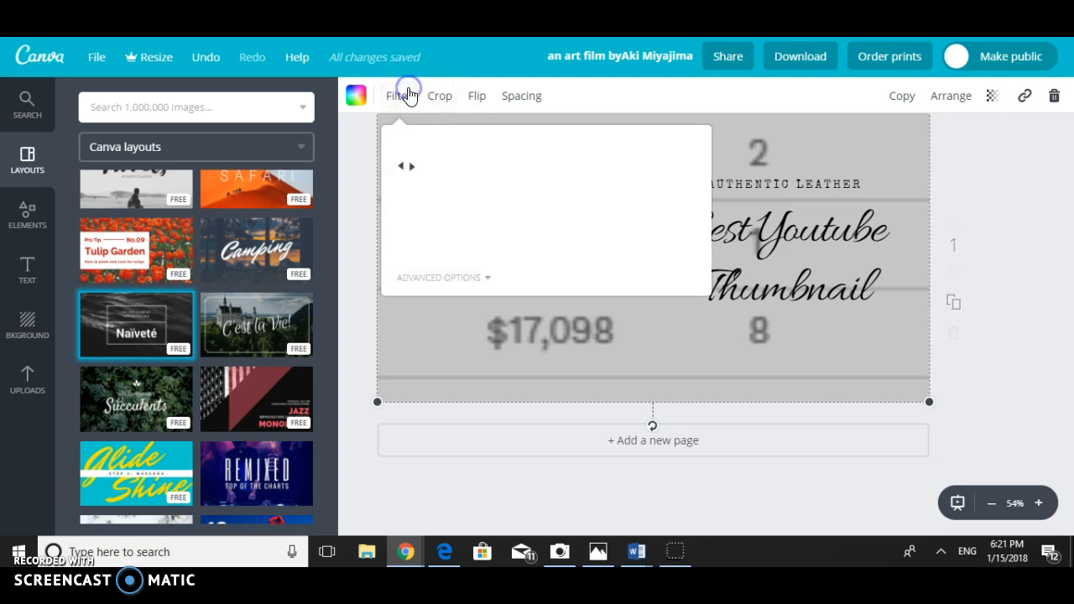
{"action": "left_click", "coordinate": [439, 99]}
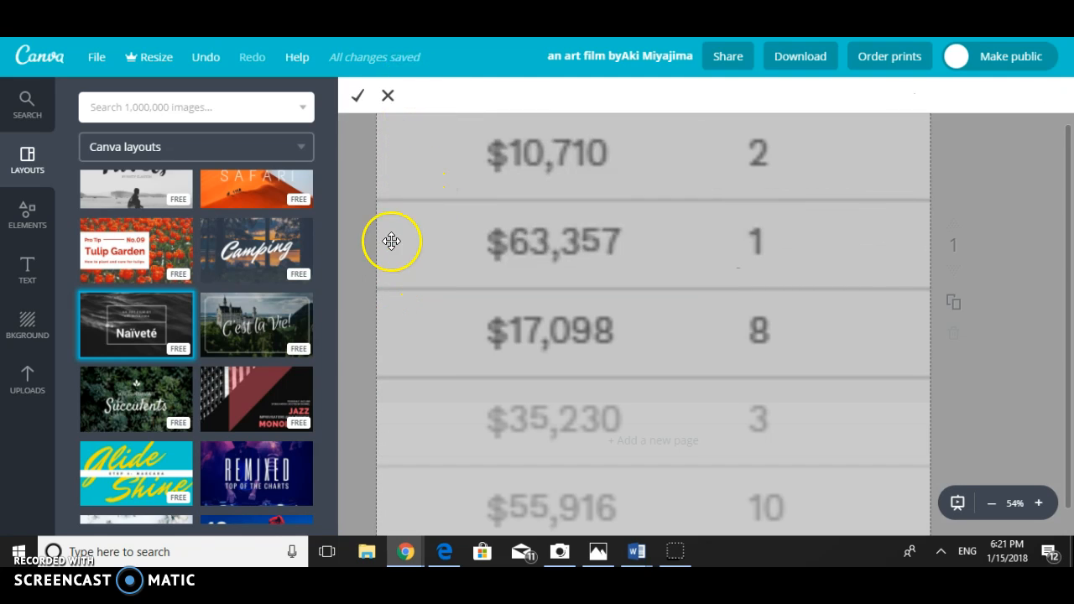
{"action": "scroll", "coordinate": [396, 220], "scroll_direction": "up", "scroll_amount": 1}
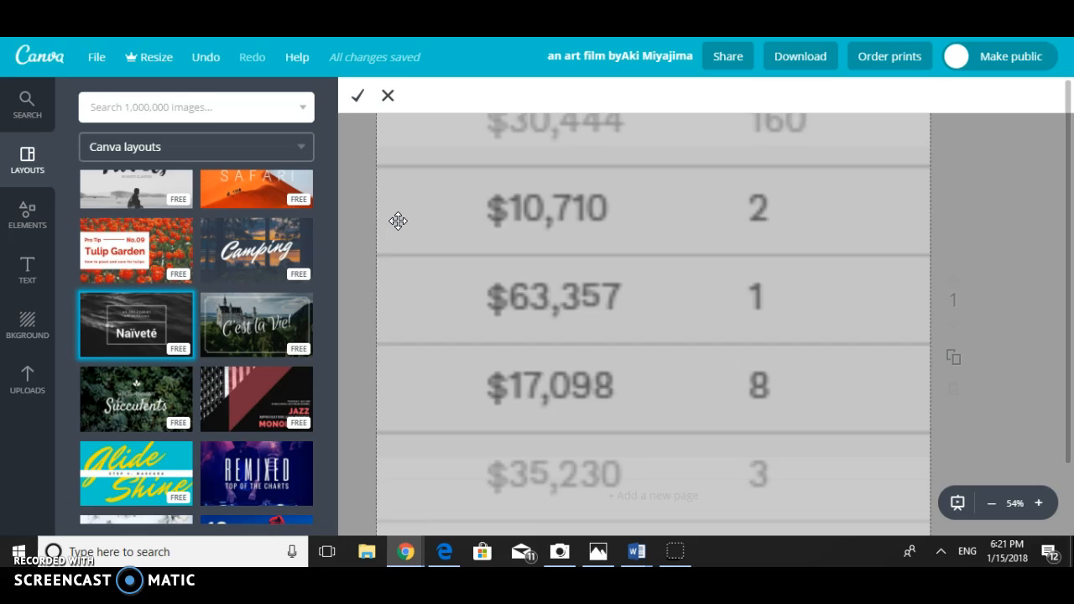
{"action": "scroll", "coordinate": [397, 220], "scroll_direction": "down", "scroll_amount": 1}
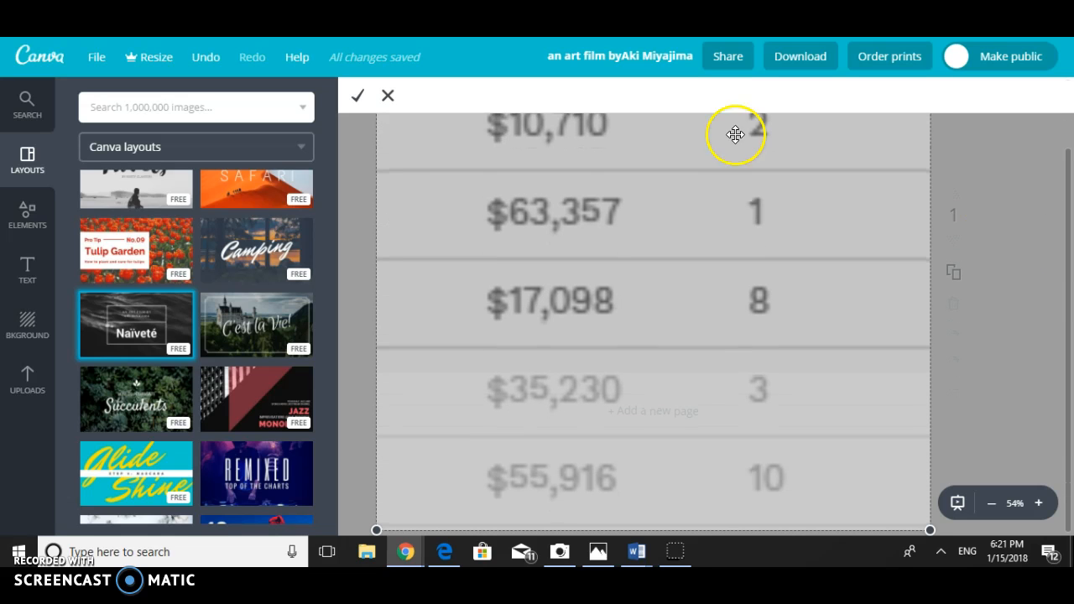
{"action": "left_click", "coordinate": [385, 96]}
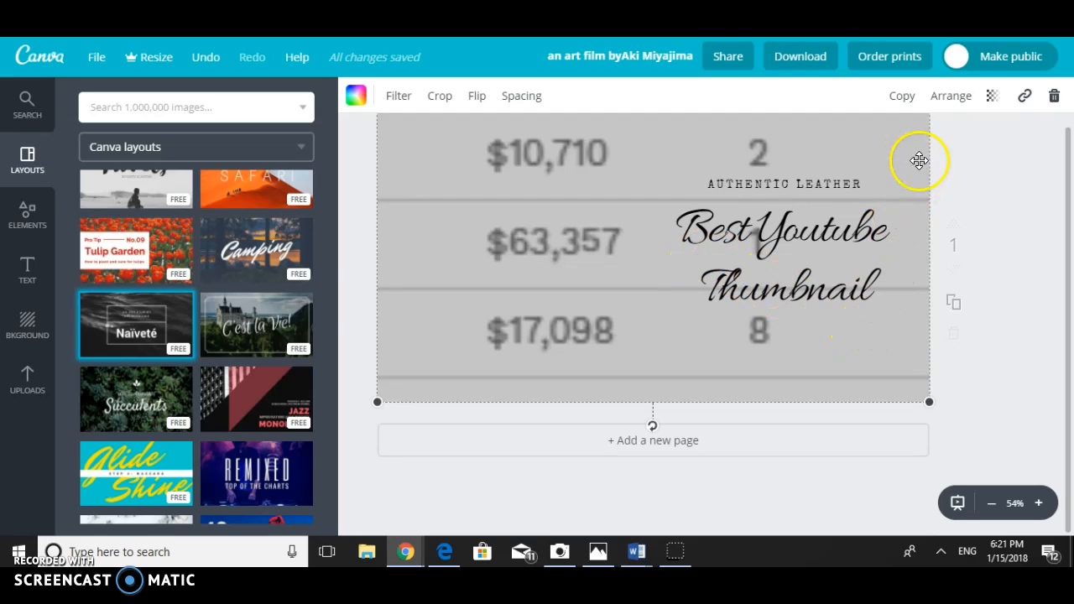
- Show the print ordering options, and make the design public and private again
{"action": "left_click", "coordinate": [896, 73]}
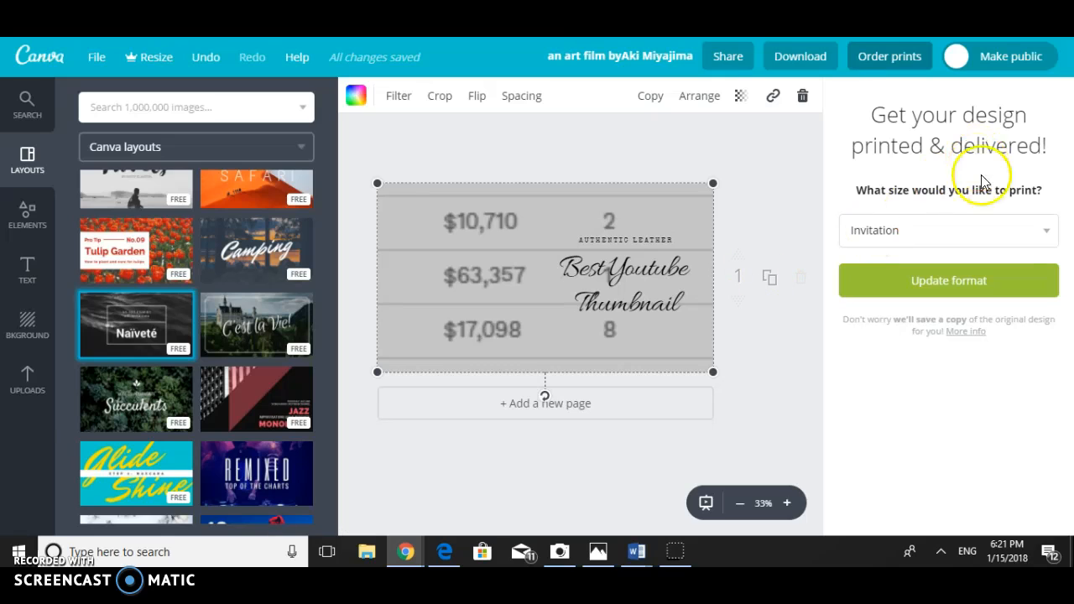
{"action": "left_click", "coordinate": [798, 156]}
{"action": "left_click", "coordinate": [972, 56]}
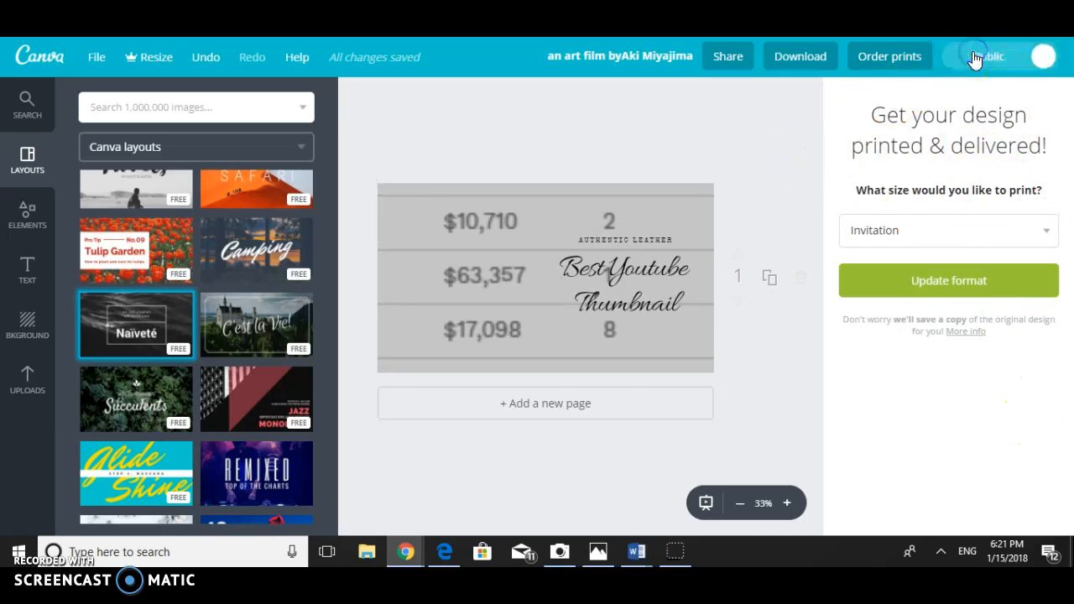
{"action": "left_click", "coordinate": [1019, 59]}
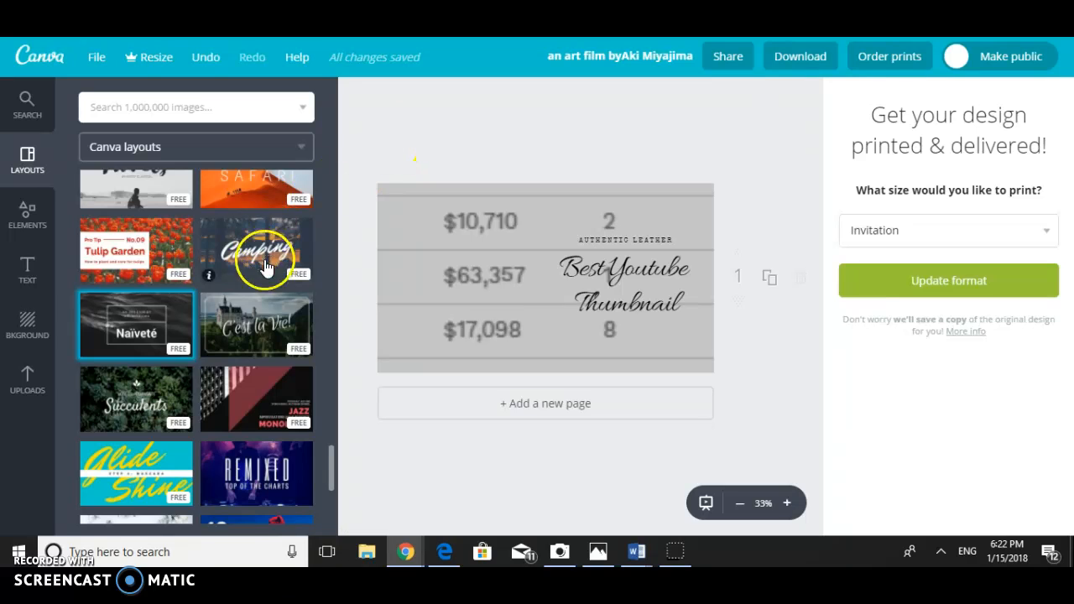
{"action": "scroll", "coordinate": [235, 314], "scroll_direction": "up", "scroll_amount": 10}
{"action": "scroll", "coordinate": [236, 319], "scroll_direction": "up", "scroll_amount": 5}
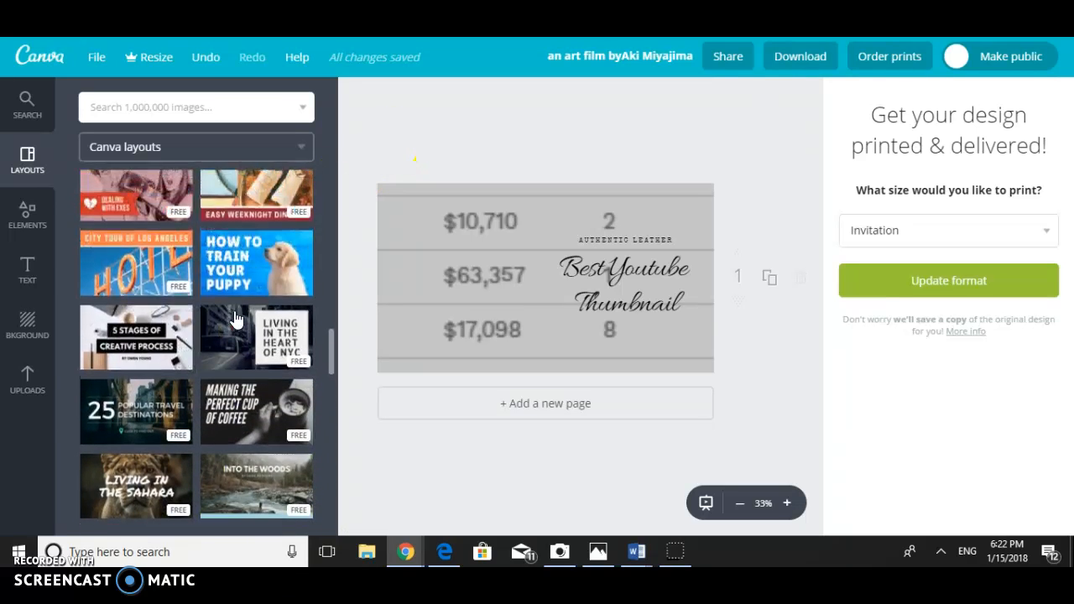